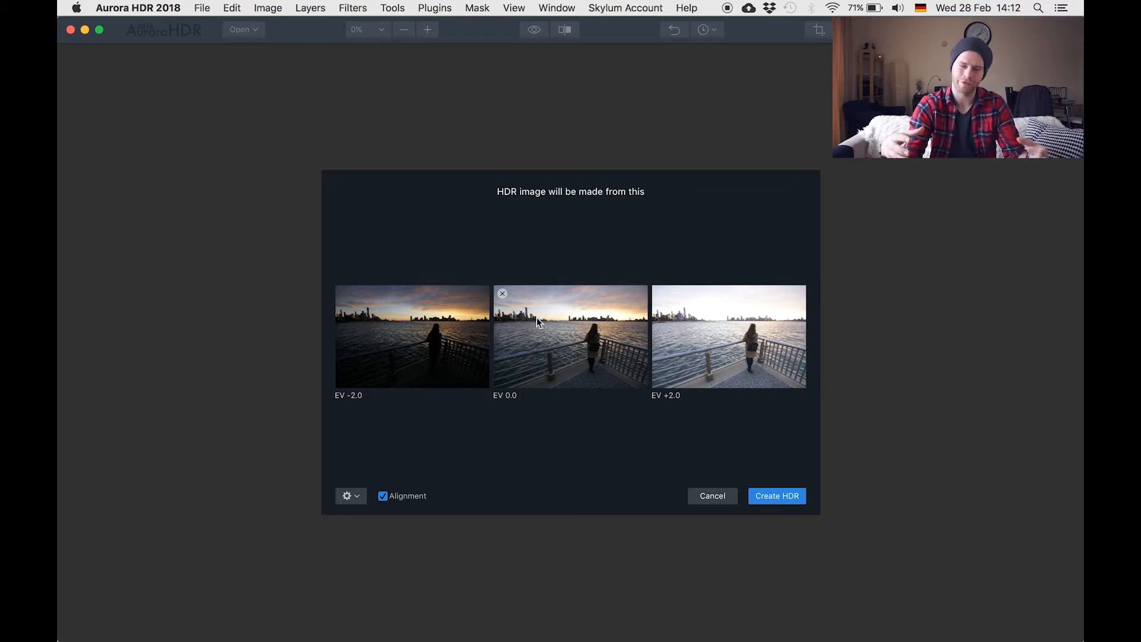
# - Create the HDR image from the three brackets with alignment, and compare it with the original in full and split before/after views
pyautogui.click(773, 499)
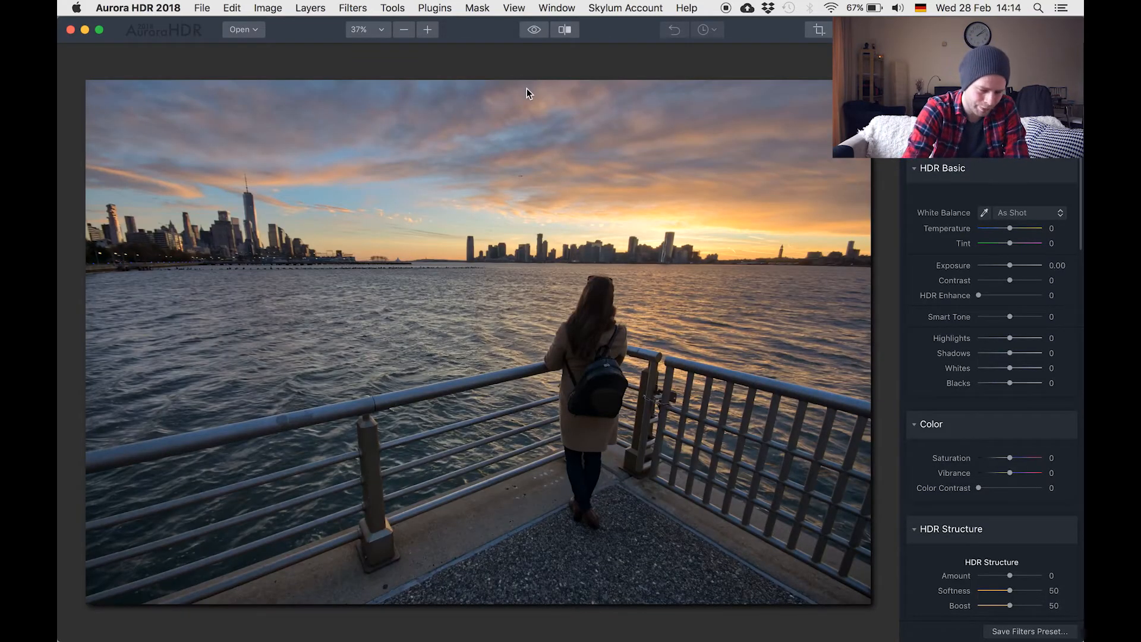
pyautogui.click(534, 34)
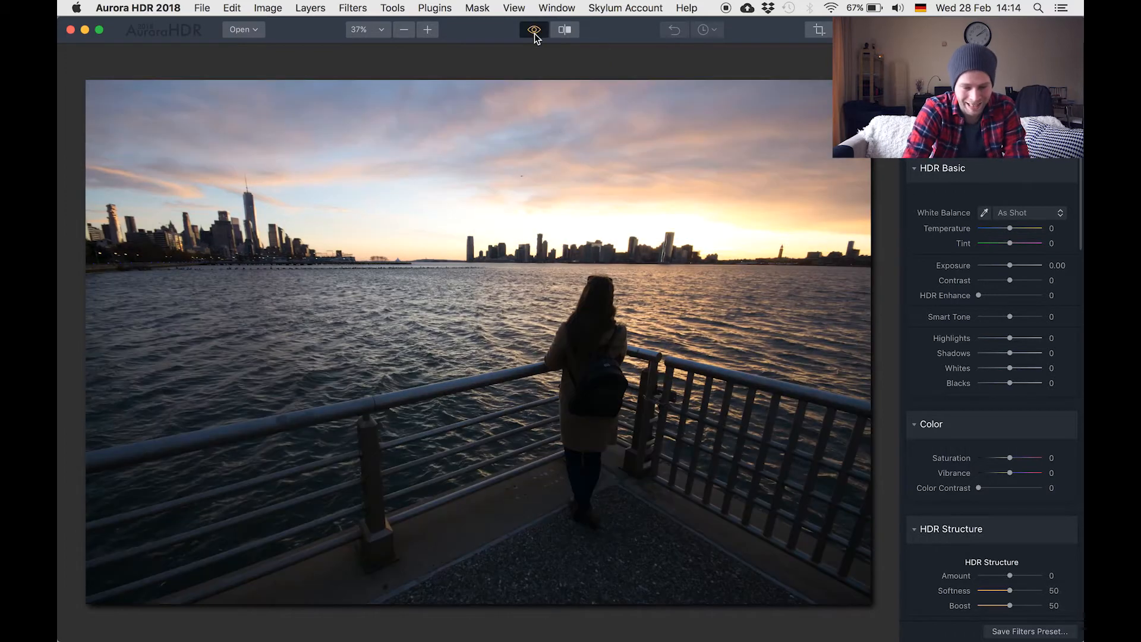
pyautogui.click(534, 31)
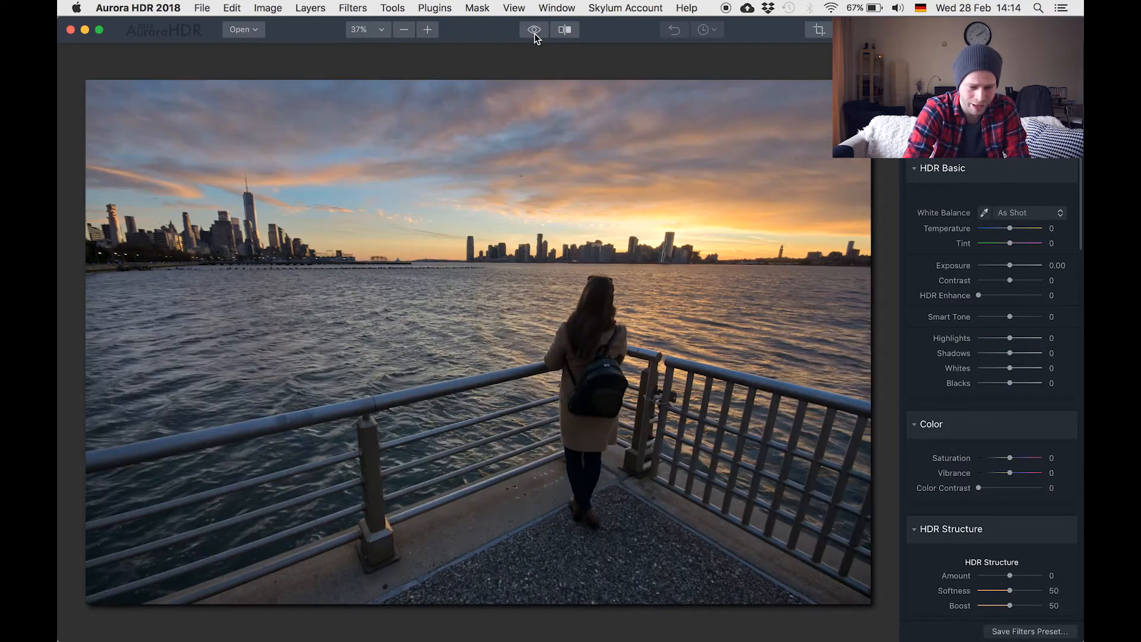
pyautogui.click(569, 33)
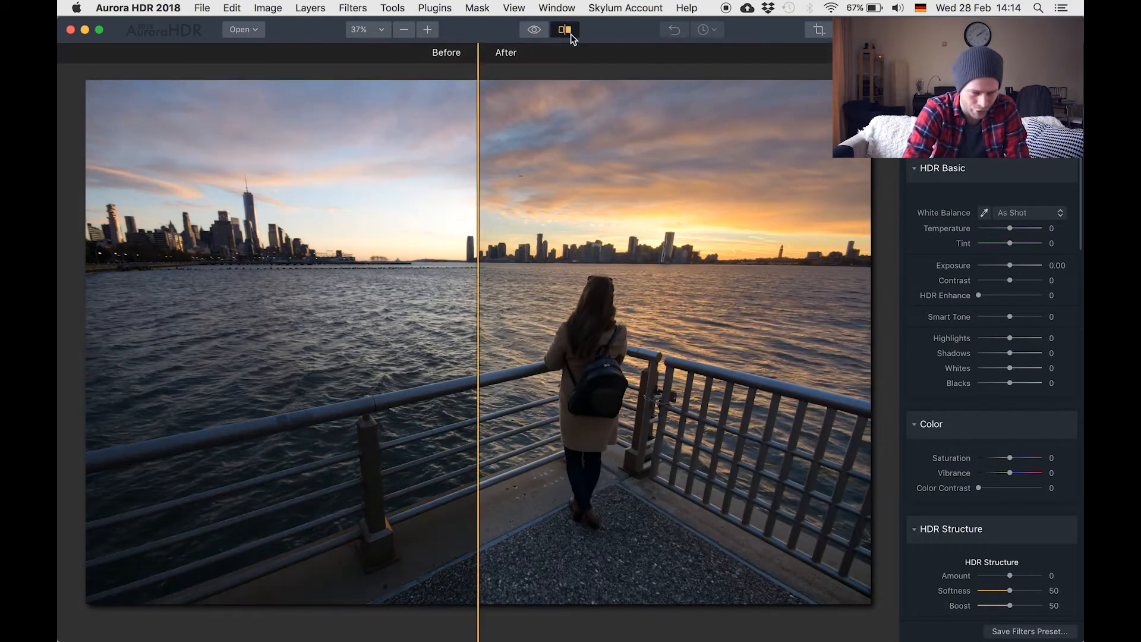
pyautogui.moveTo(475, 222); pyautogui.dragTo(124, 237)
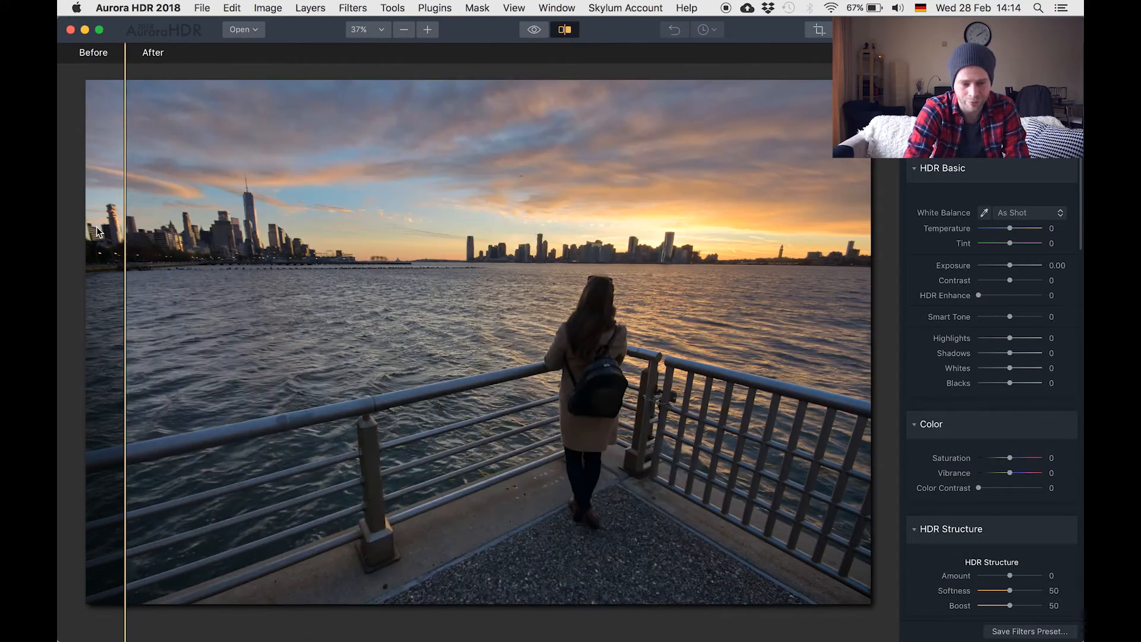
pyautogui.click(564, 33)
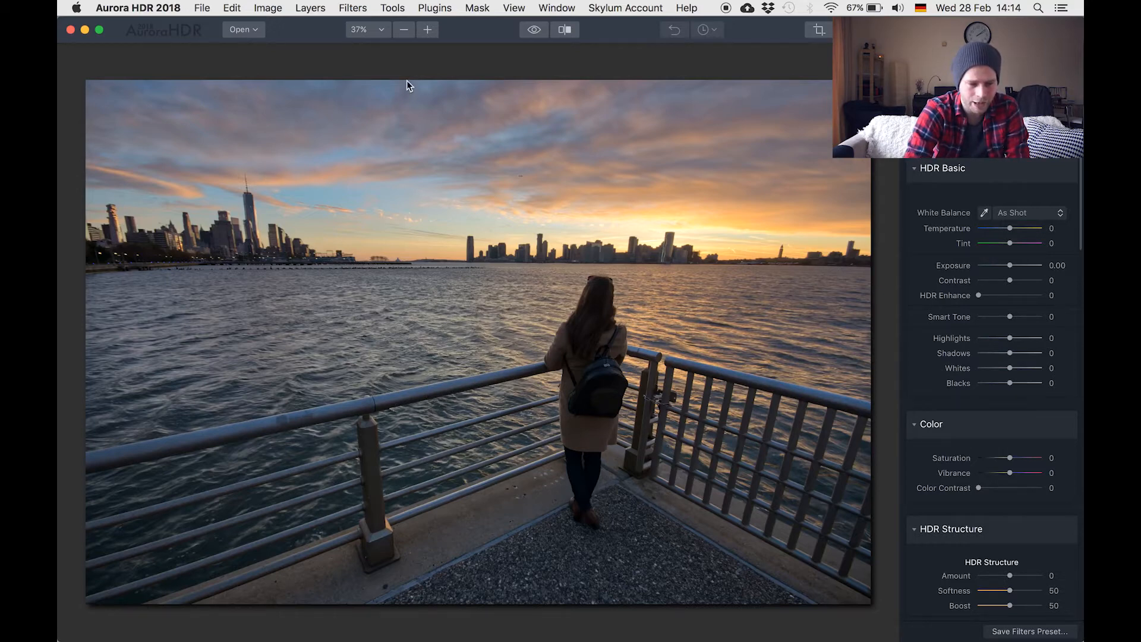
# - Examine the sky and skyline of the merged image at up to 200% zoom, and check the source ARW photos in Finder
pyautogui.click(427, 30)
pyautogui.click(428, 29)
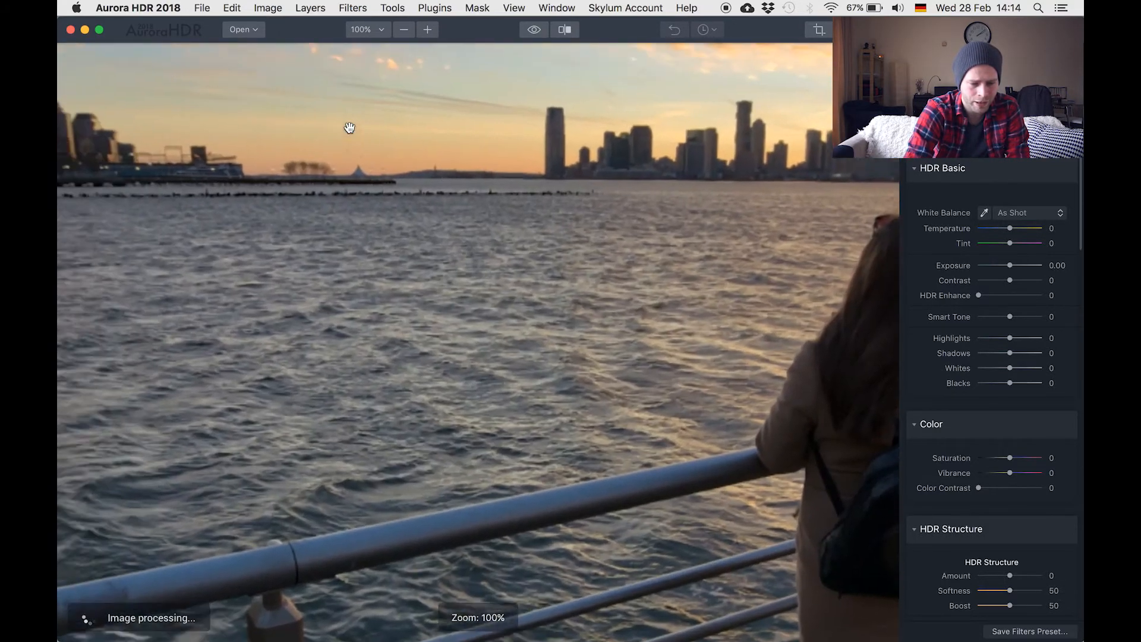
pyautogui.scroll(10, 349, 128)
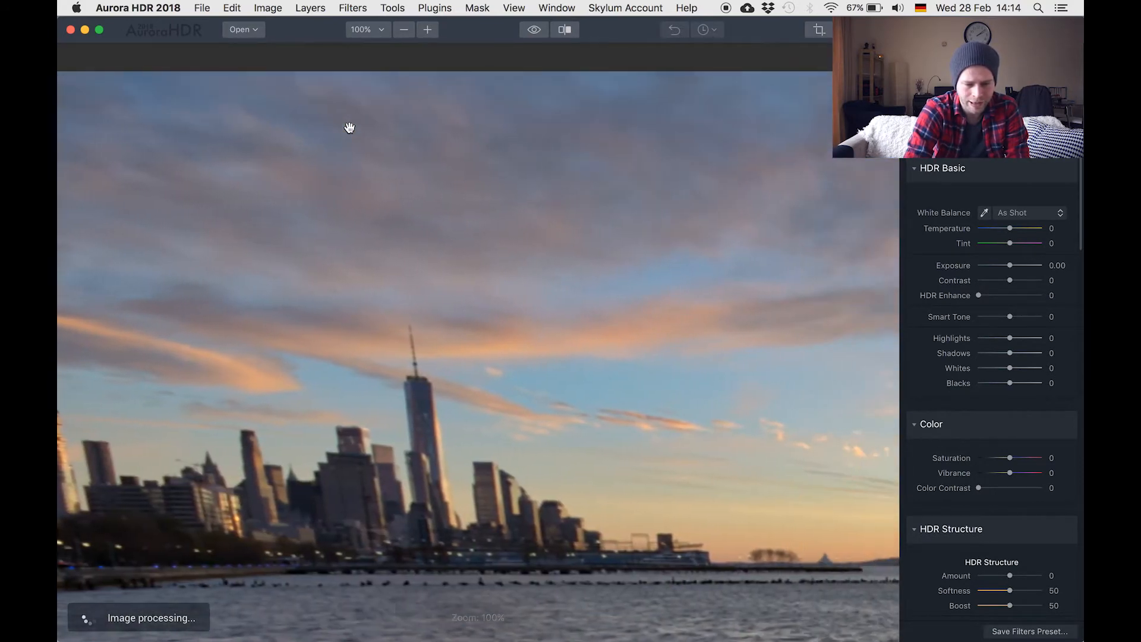
pyautogui.click(427, 30)
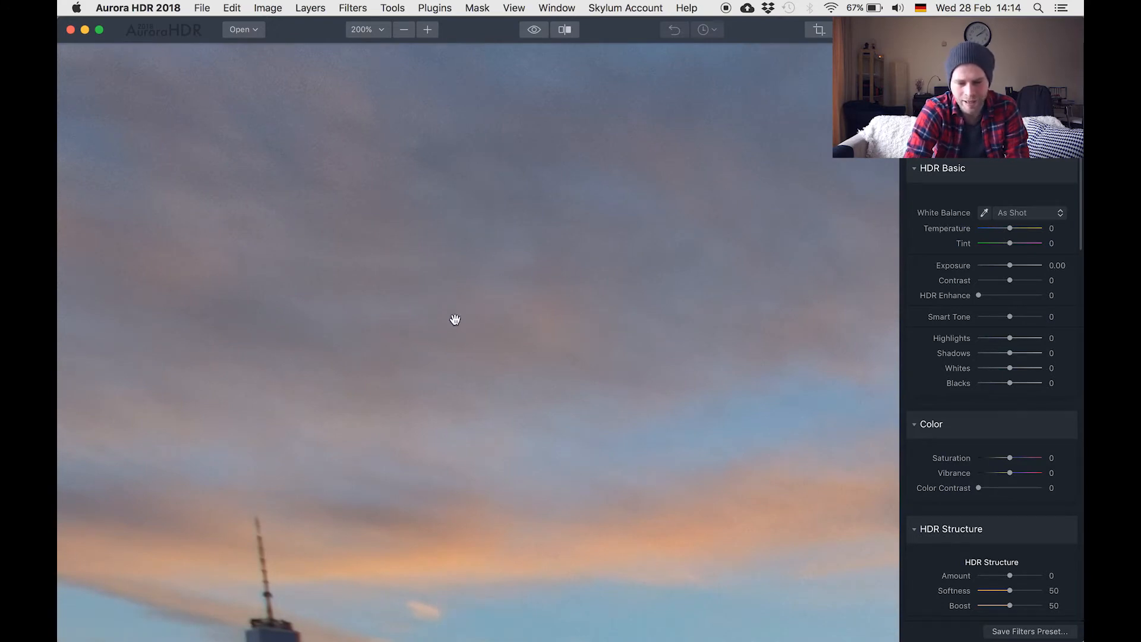
pyautogui.click(409, 32)
pyautogui.click(409, 33)
pyautogui.click(408, 32)
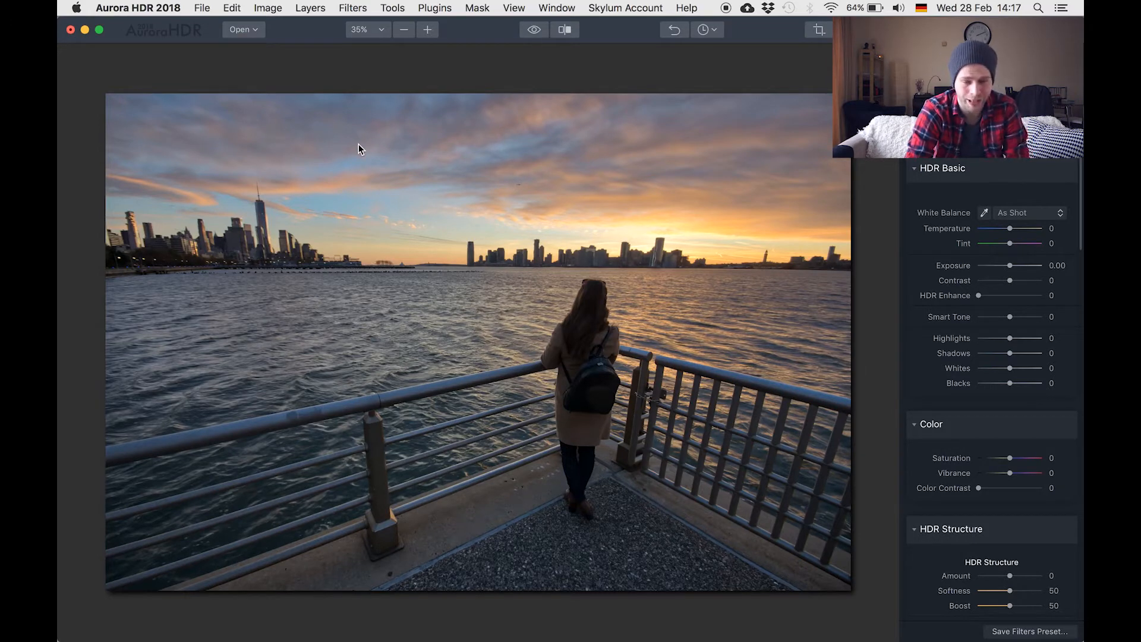
pyautogui.hotkey('ctrl', 'Left')
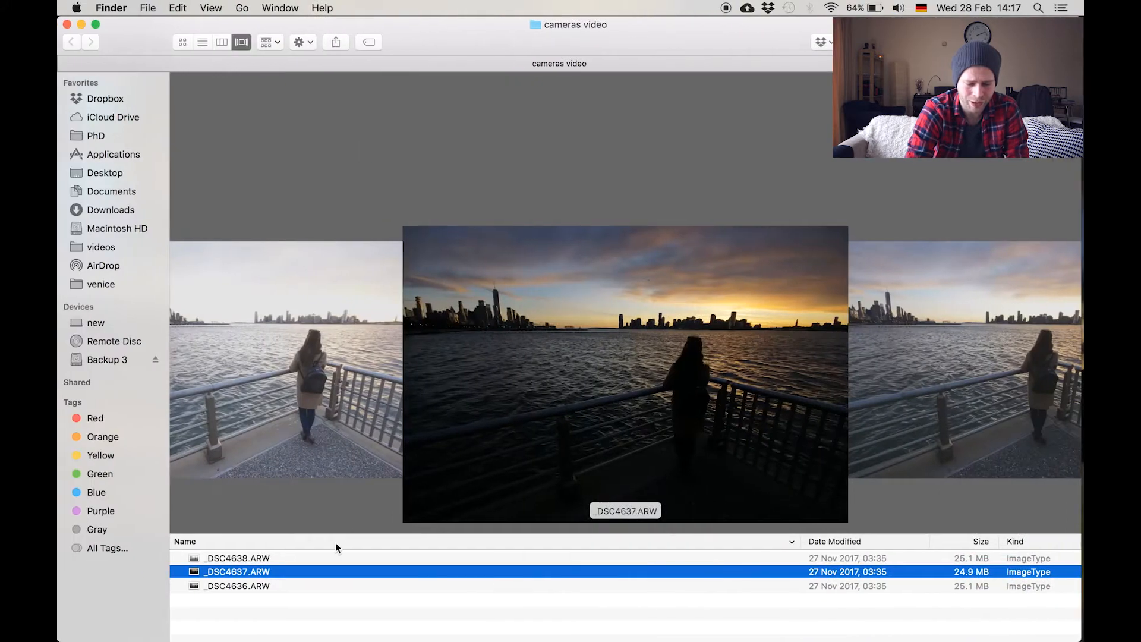
pyautogui.hotkey('ctrl', 'Right')
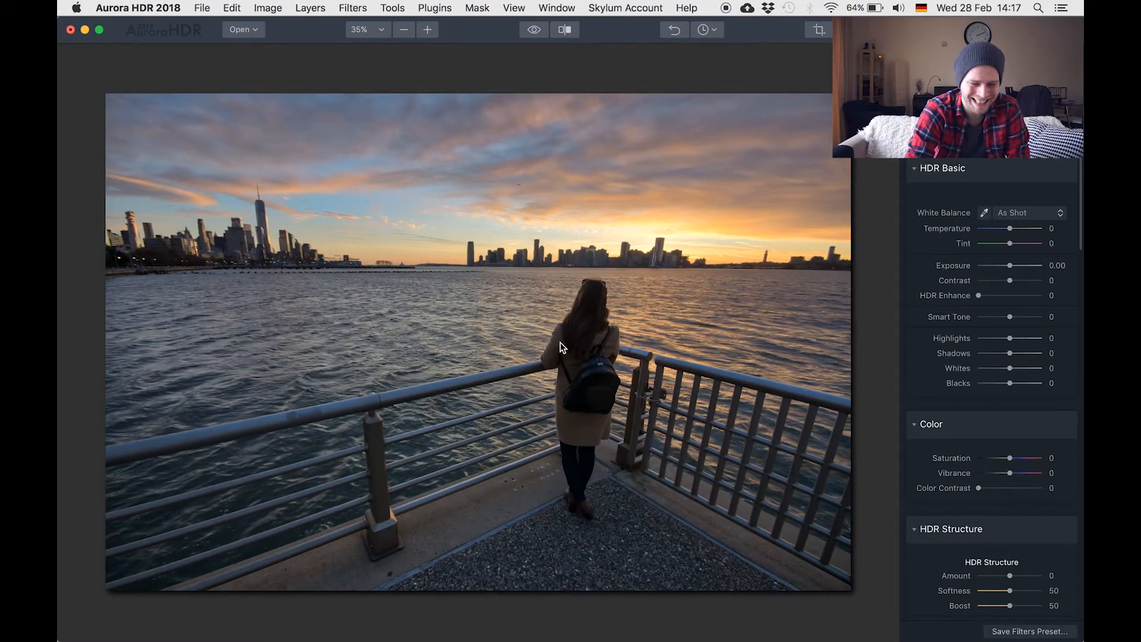
# - Add the HDR Frame 1 (EV 0.0) bracket as a new layer above the merged image
pyautogui.click(1071, 78)
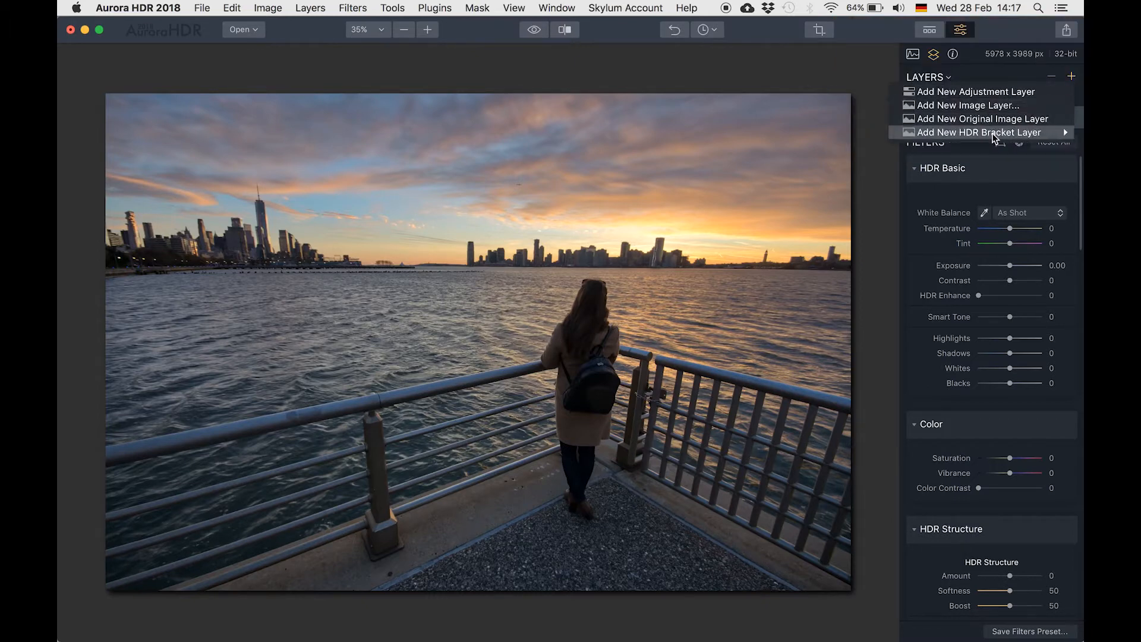
pyautogui.moveTo(994, 137)
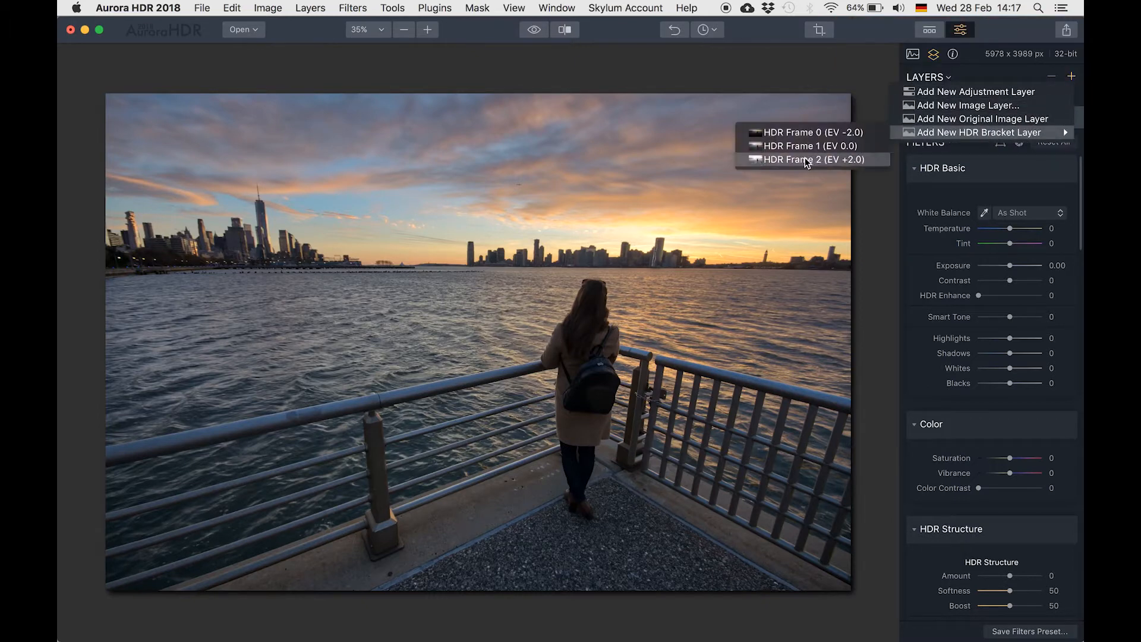
pyautogui.click(848, 147)
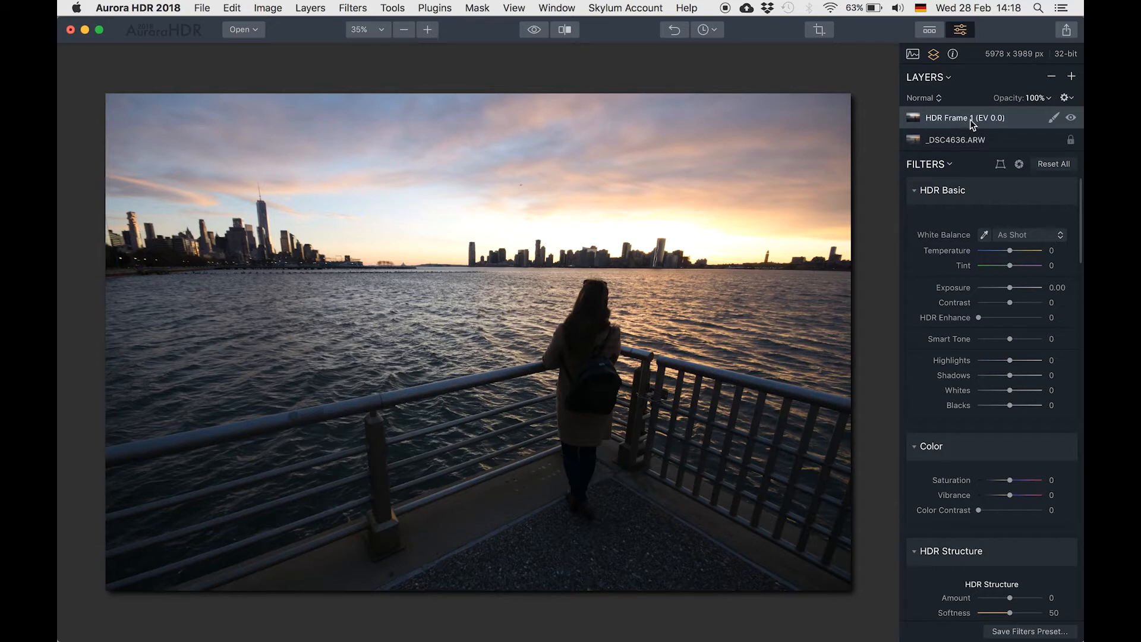
# - Apply a gradient mask to the HDR Frame 1 layer, with a slightly tilted transition running from the upper sky to below the horizon
pyautogui.click(1051, 121)
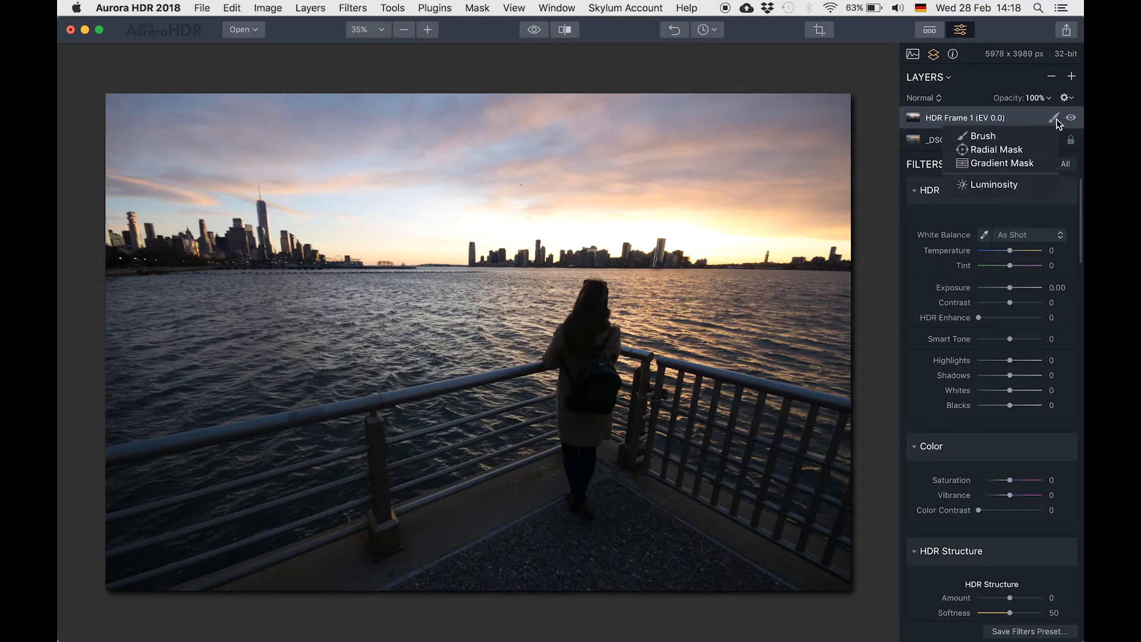
pyautogui.click(992, 166)
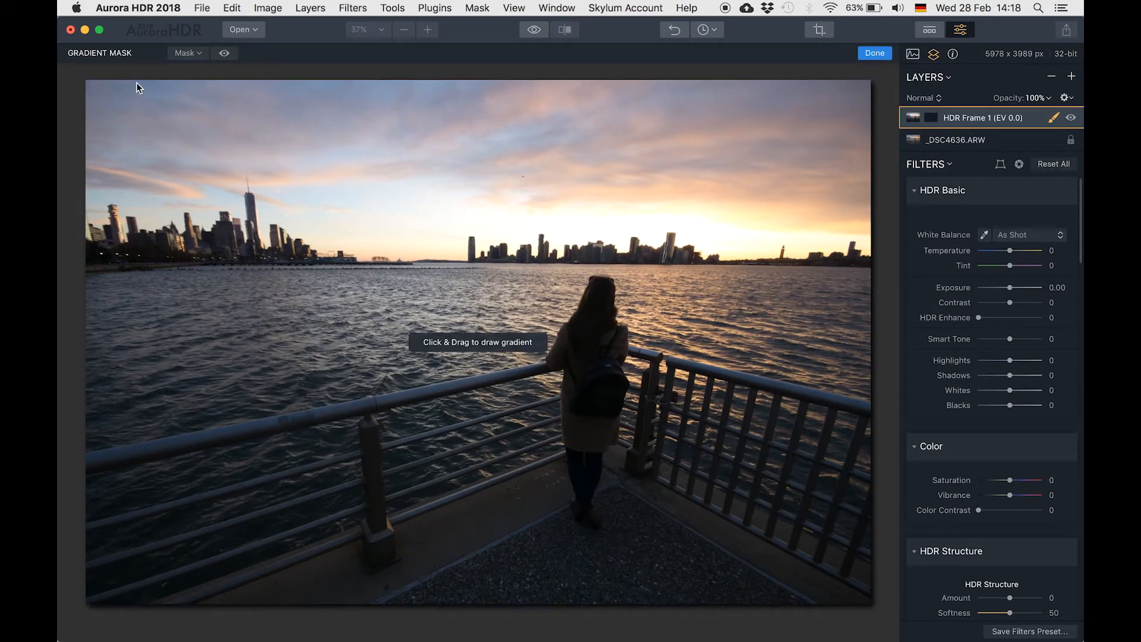
pyautogui.moveTo(199, 157); pyautogui.dragTo(260, 373)
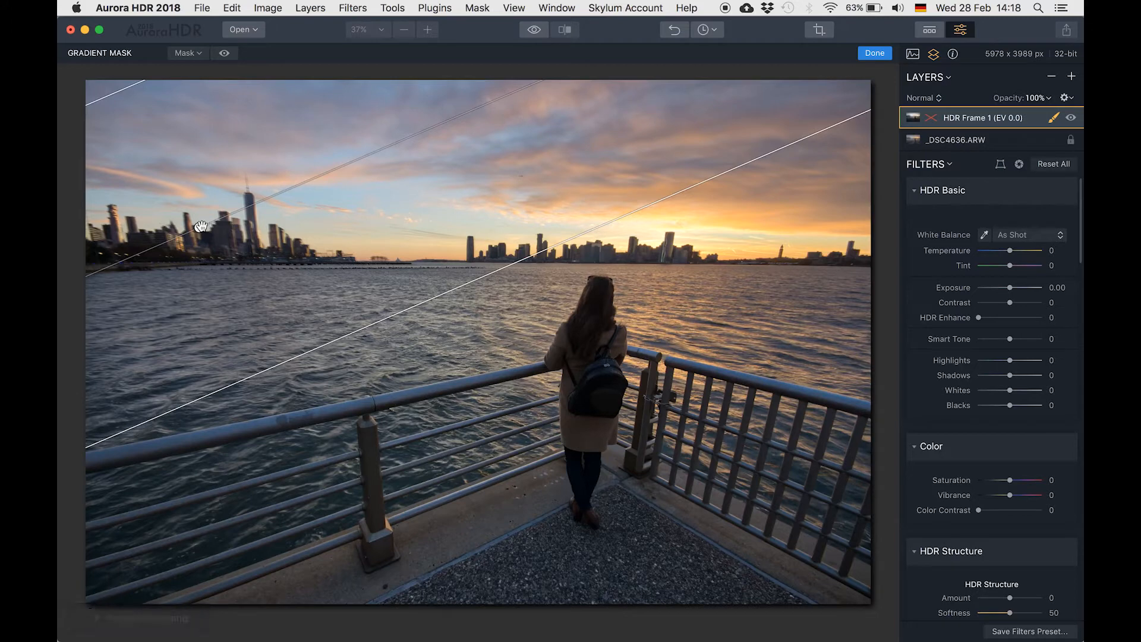
pyautogui.moveTo(308, 182); pyautogui.dragTo(314, 199)
pyautogui.moveTo(356, 348); pyautogui.dragTo(331, 277)
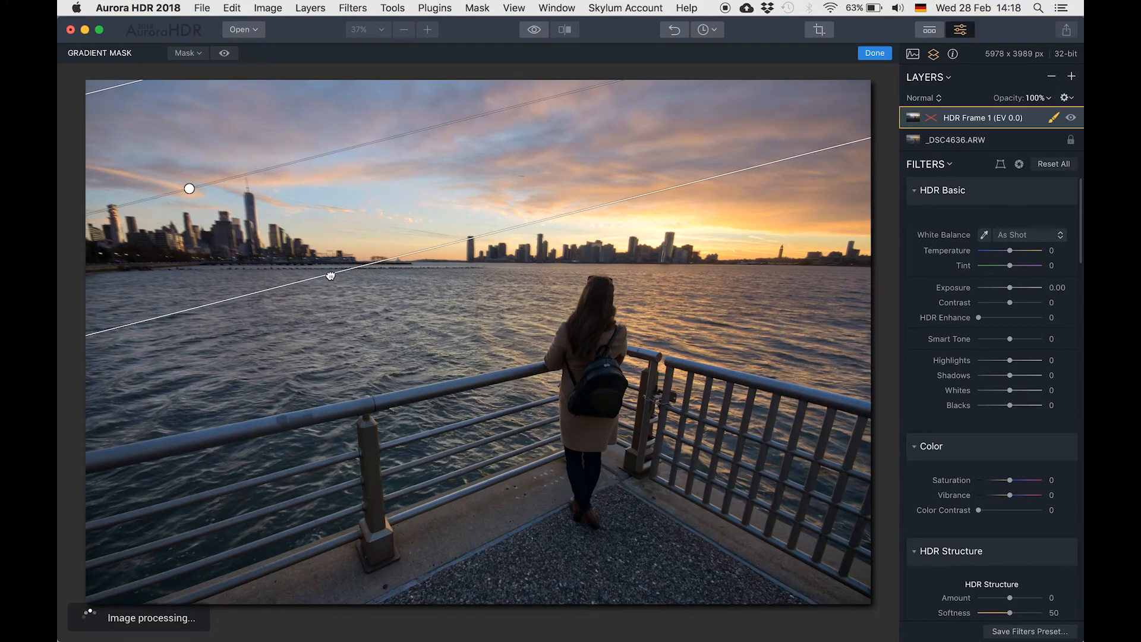
pyautogui.moveTo(189, 190); pyautogui.dragTo(320, 185)
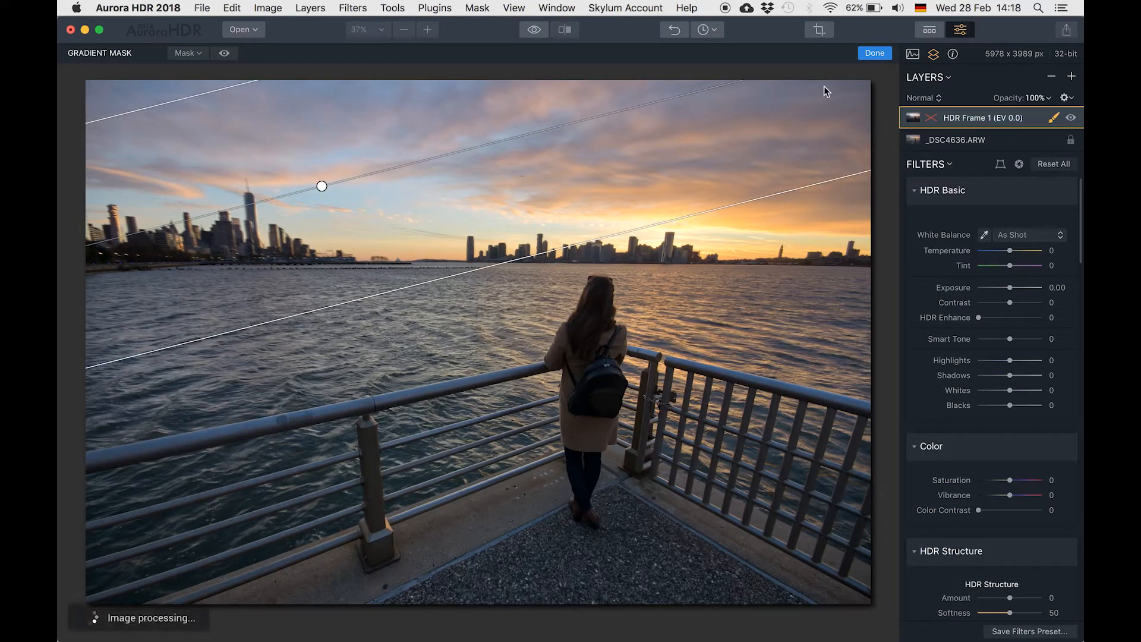
pyautogui.click(878, 56)
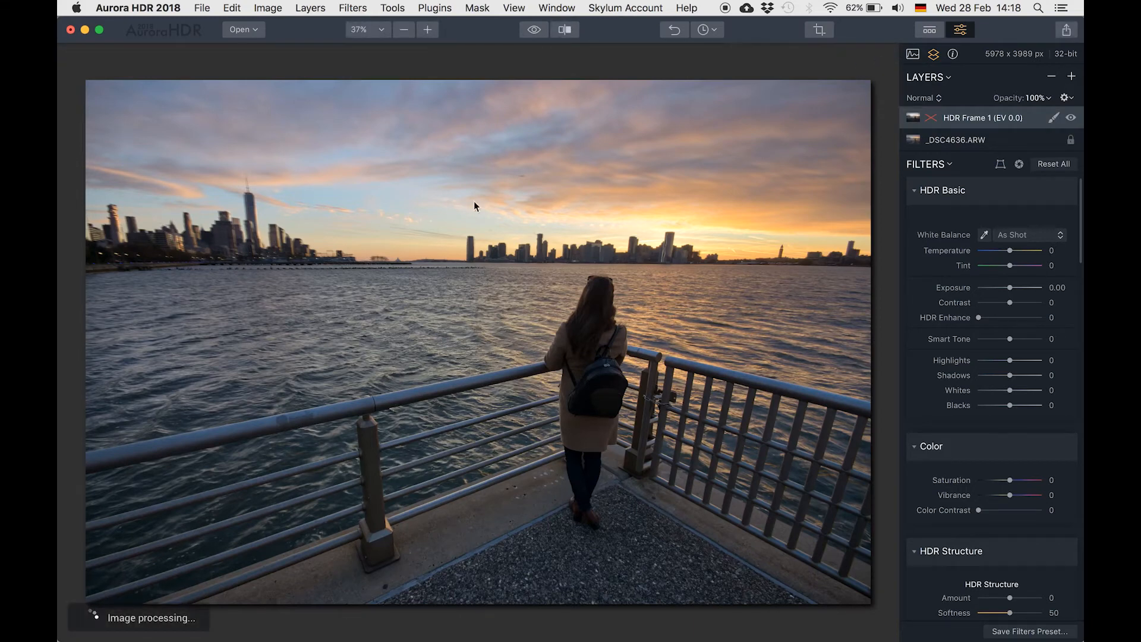
# - Compare the sky and tower up close with the HDR Frame 1 layer hidden and shown
pyautogui.scroll(5, 303, 161)
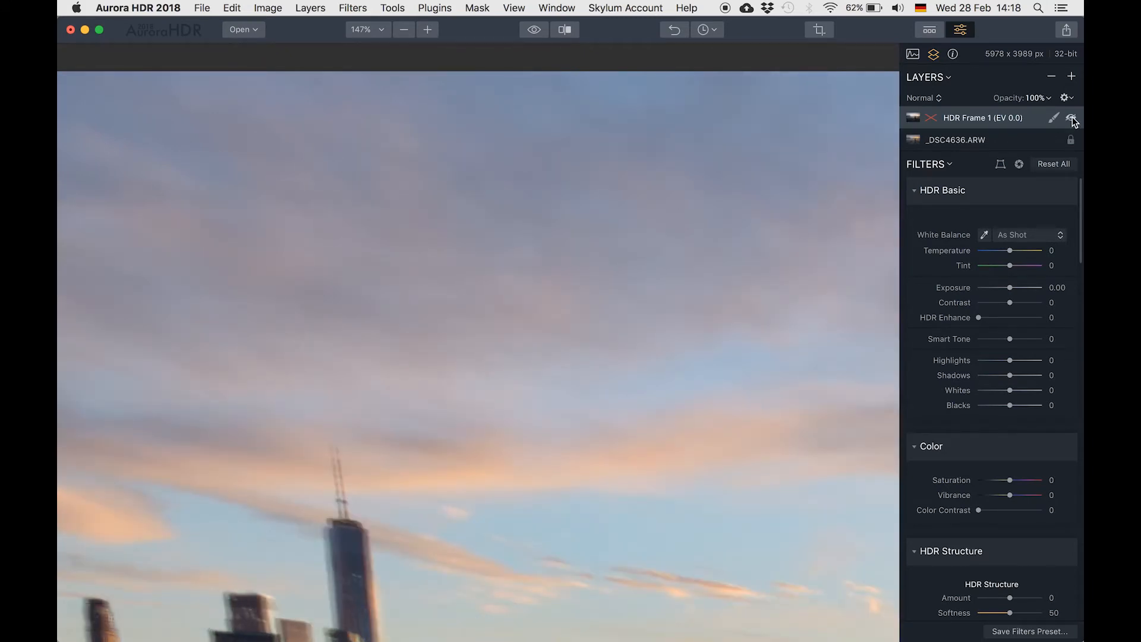
pyautogui.click(1071, 117)
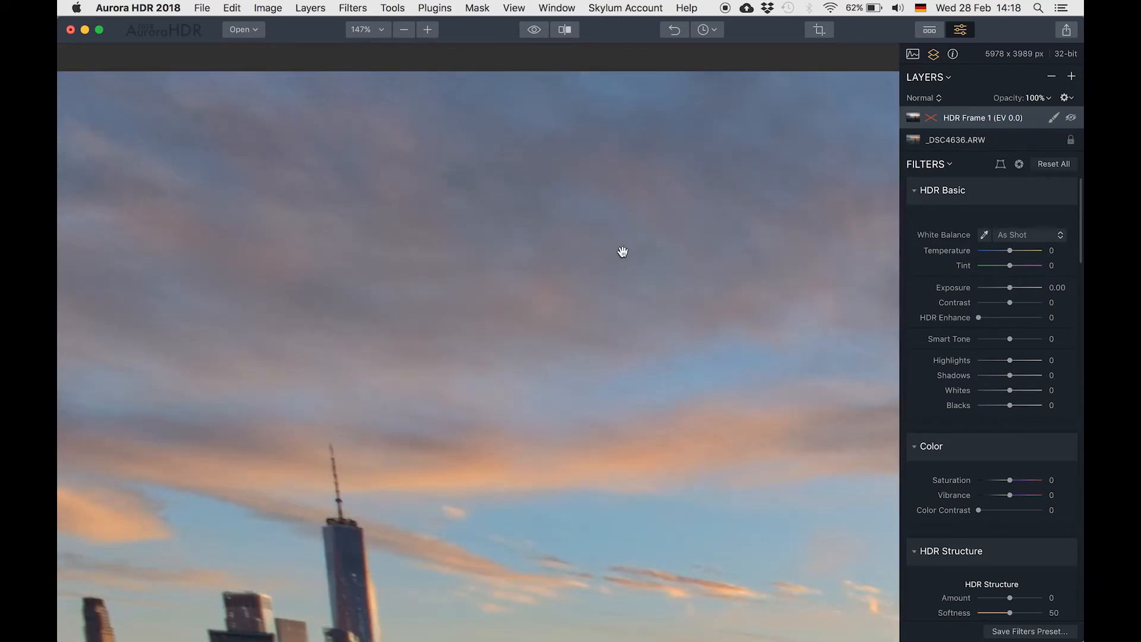
pyautogui.click(1072, 118)
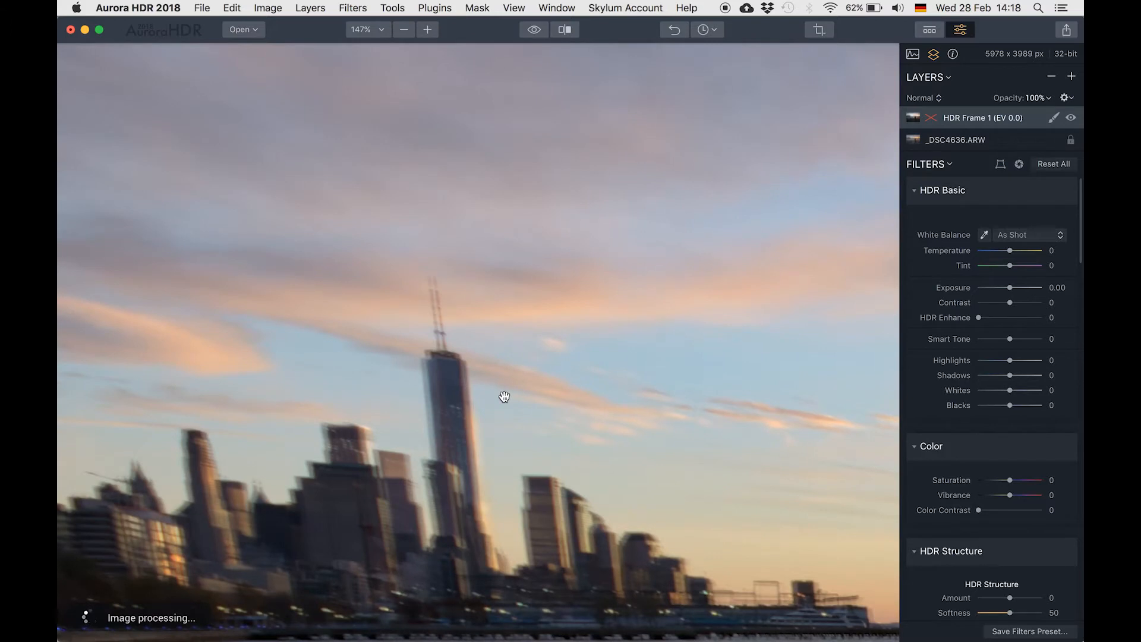
# - Erase the HDR Frame 1 layer's mask over the skyline buildings with a size 264 brush, lowering its opacity to 72%
pyautogui.click(1055, 120)
pyautogui.click(1013, 136)
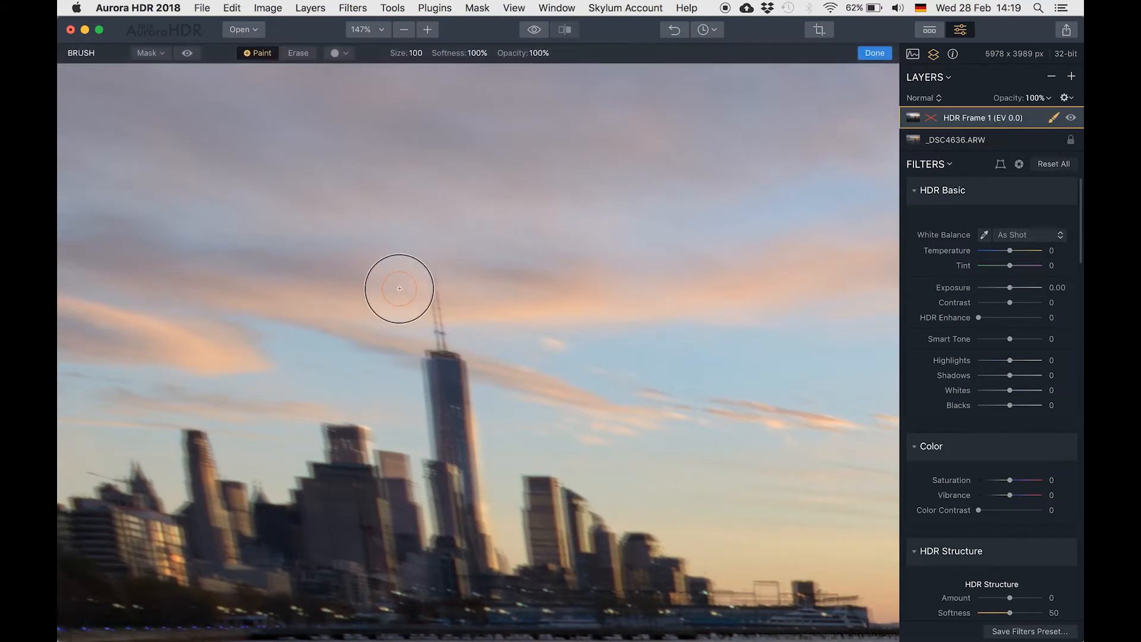
pyautogui.moveTo(400, 52); pyautogui.dragTo(462, 52)
pyautogui.click(298, 53)
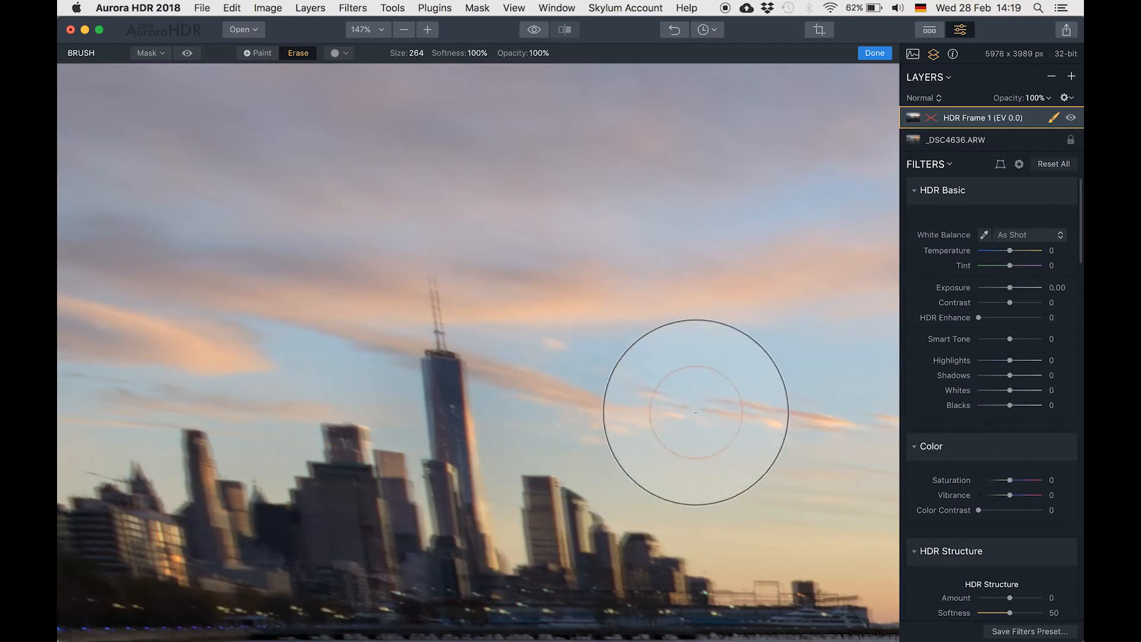
pyautogui.moveTo(504, 52); pyautogui.dragTo(484, 55)
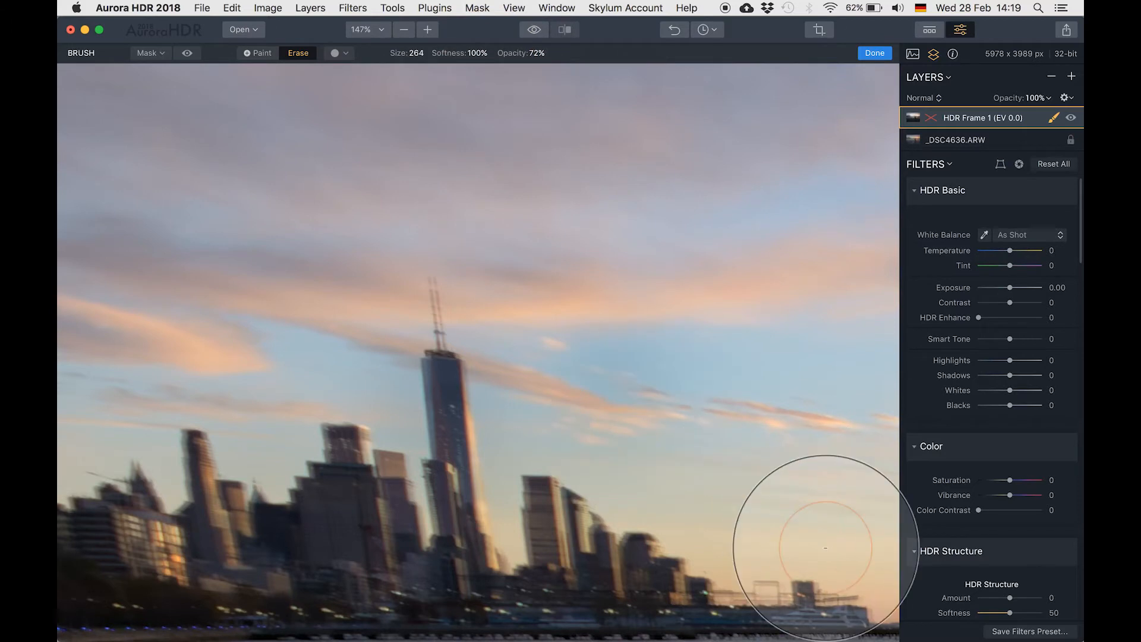
pyautogui.click(269, 53)
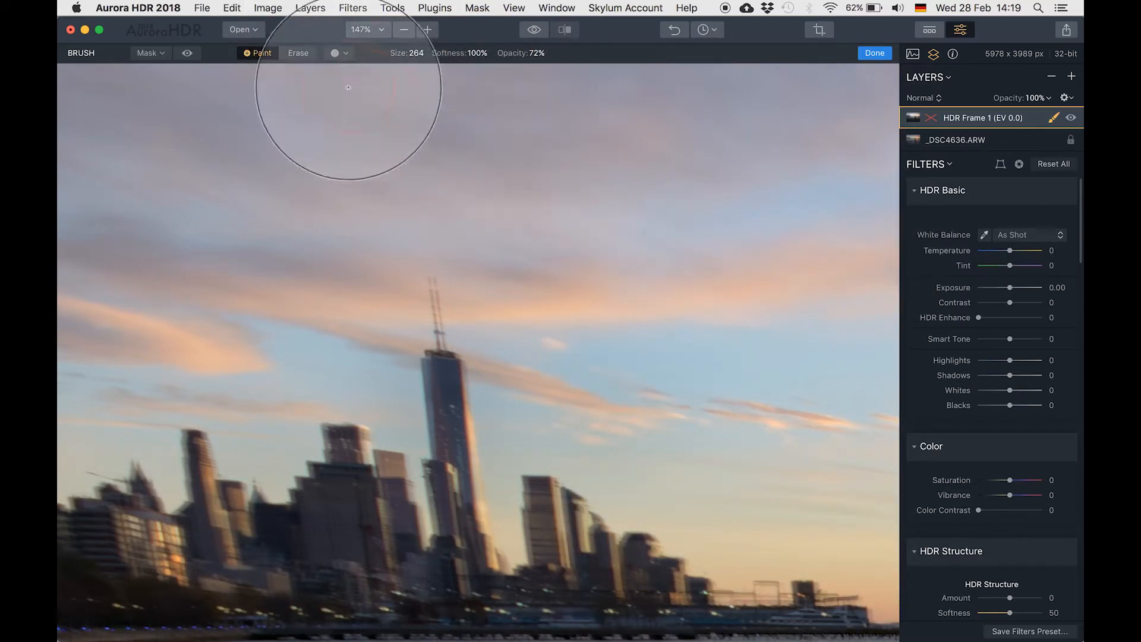
pyautogui.click(296, 55)
pyautogui.scroll(-5, 326, 313)
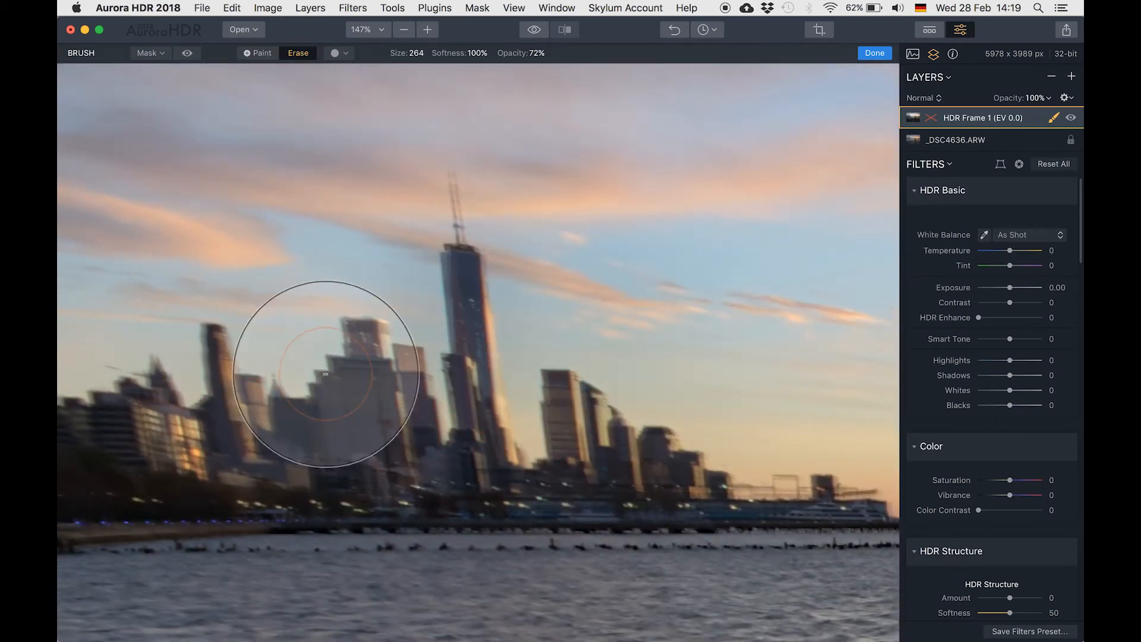
pyautogui.hscroll(-5, 153, 446)
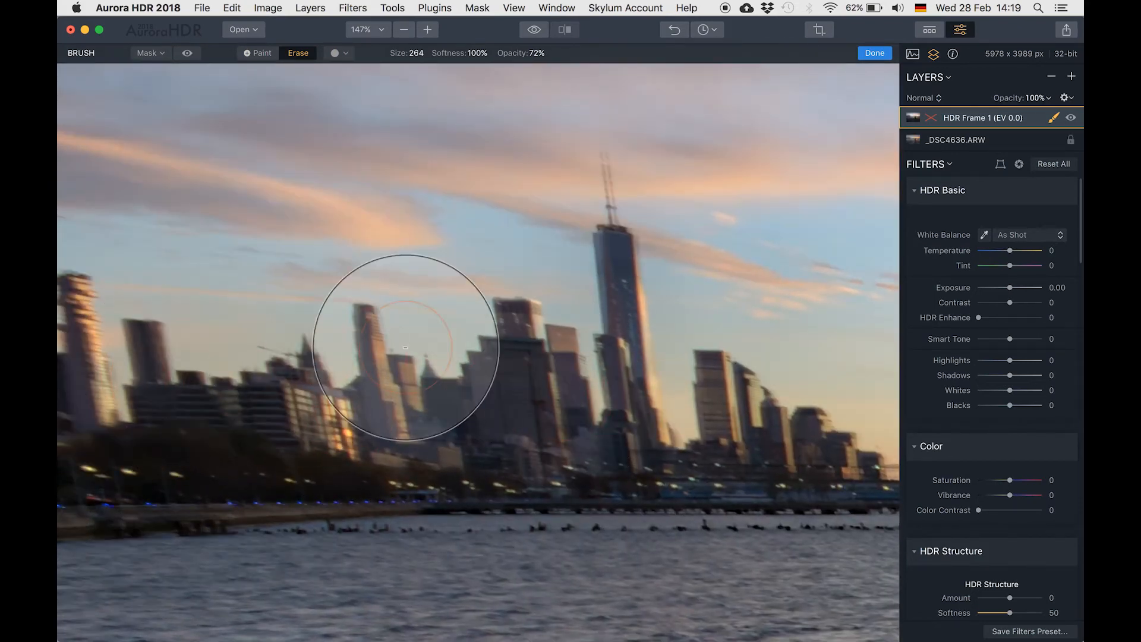
pyautogui.hscroll(-4, 318, 350)
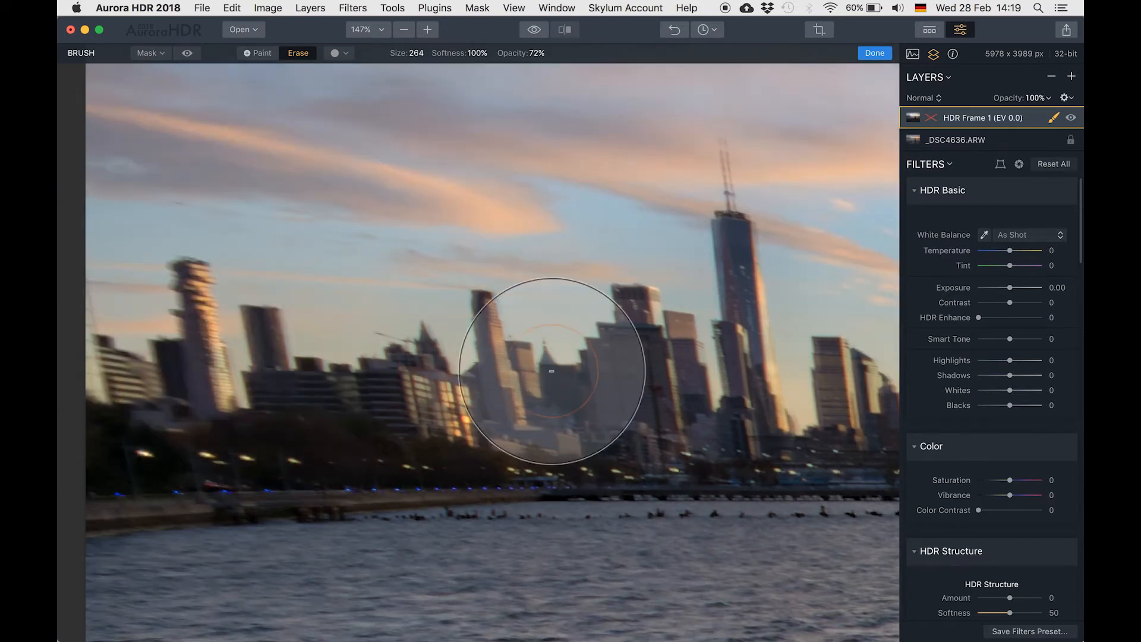
pyautogui.hscroll(10, 510, 370)
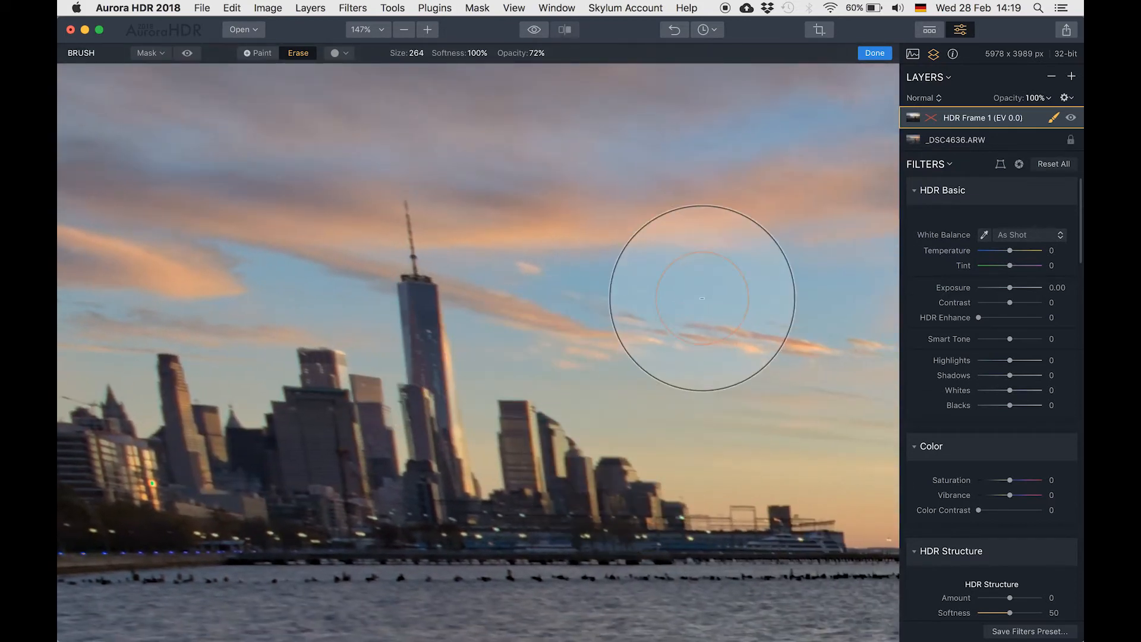
pyautogui.scroll(-6, 702, 299)
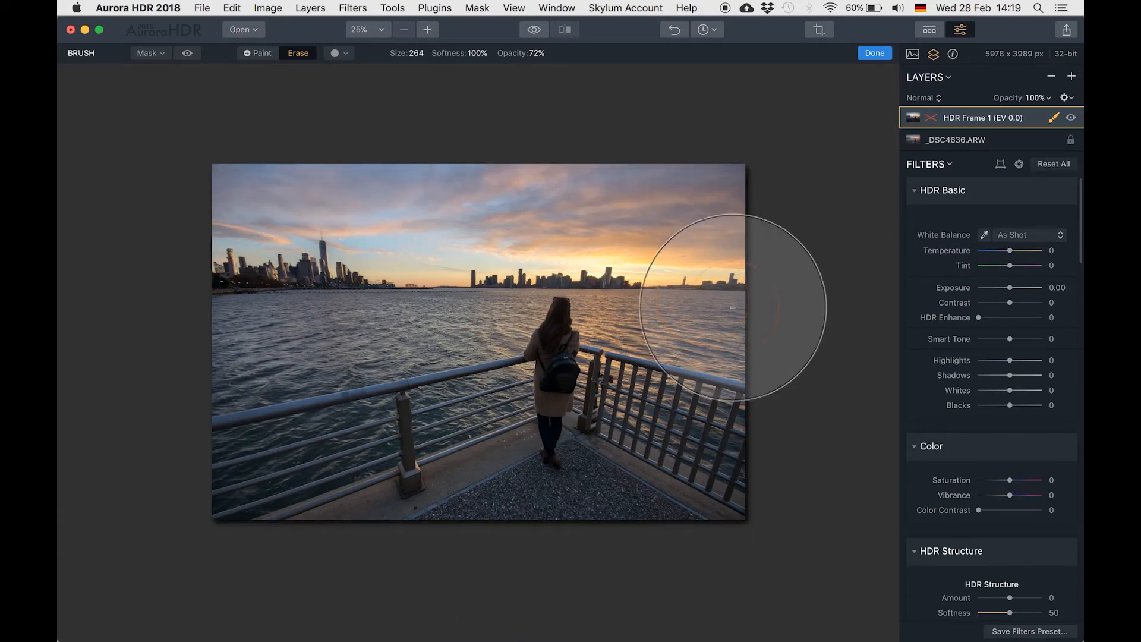
# - Set the HDR Frame 1 layer's exposure to -0.99 and compare the image with the layer hidden and shown
pyautogui.moveTo(1010, 288)
pyautogui.mouseDown()
pyautogui.moveTo(970, 290)
pyautogui.moveTo(1005, 292)
pyautogui.mouseUp()
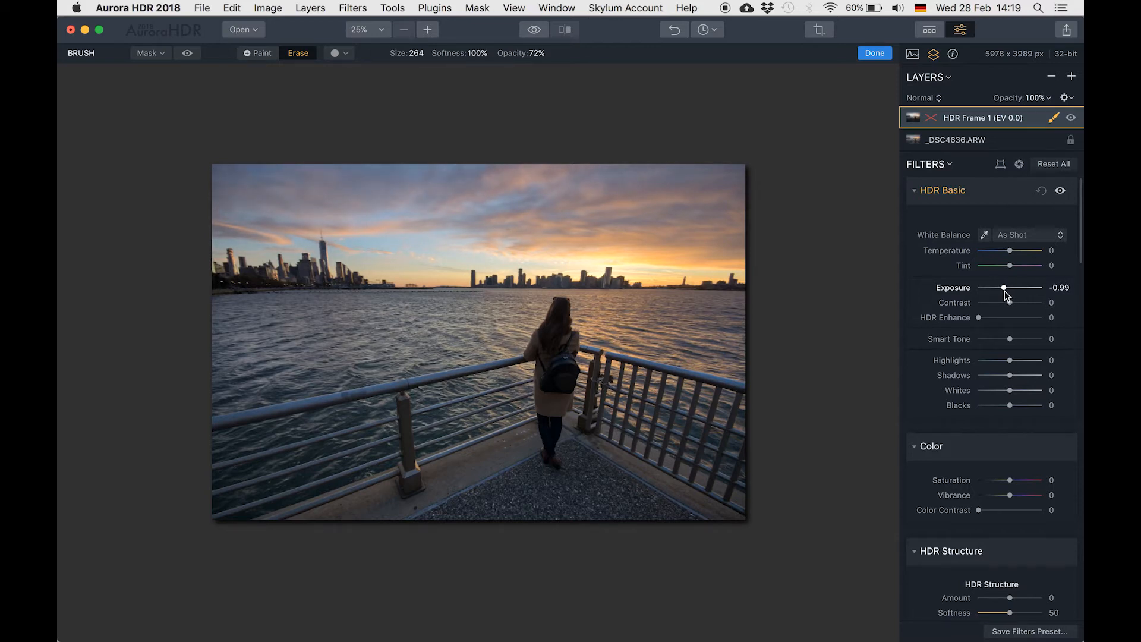
pyautogui.click(1073, 119)
pyautogui.click(1073, 119)
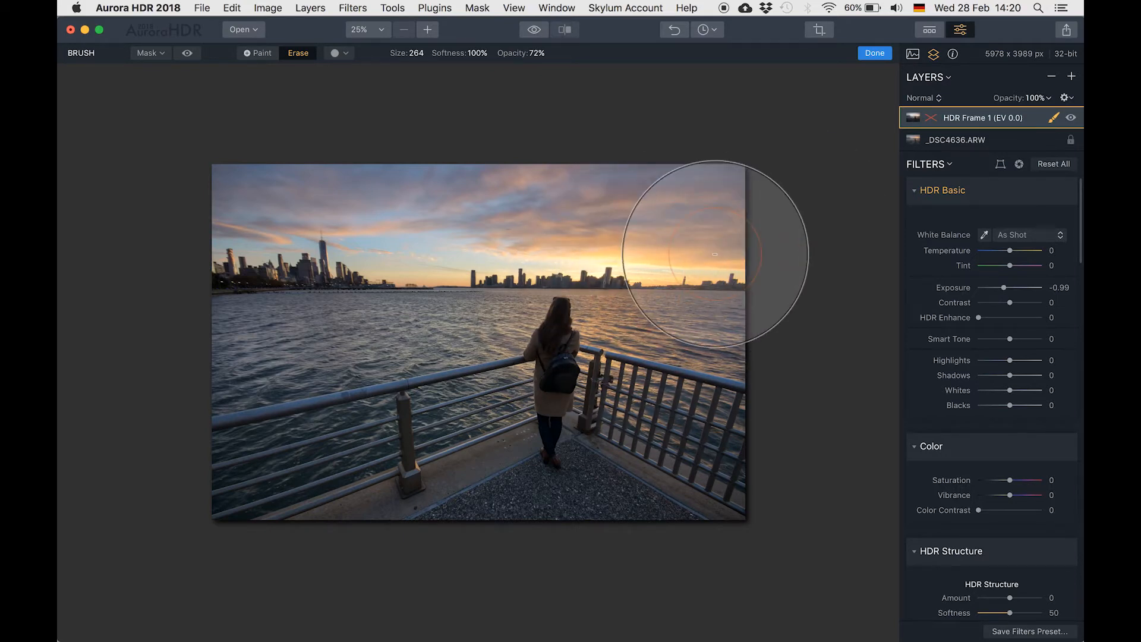
# - Add a new adjustment layer with temperature 3, HDR Enhance 18 and saturation 6
pyautogui.click(1071, 77)
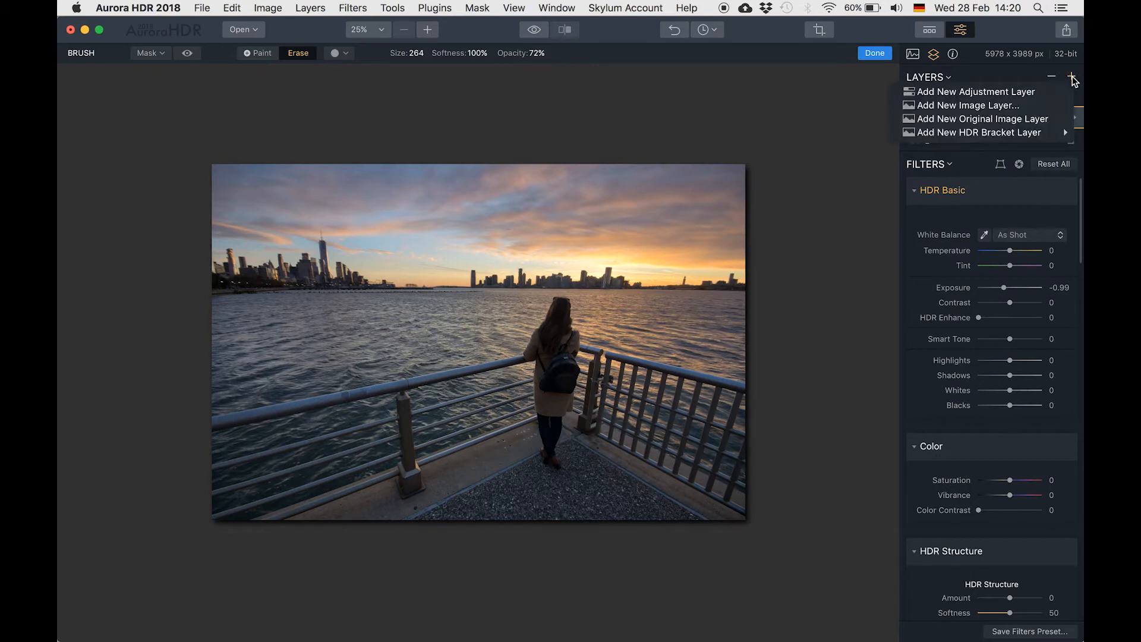
pyautogui.click(971, 93)
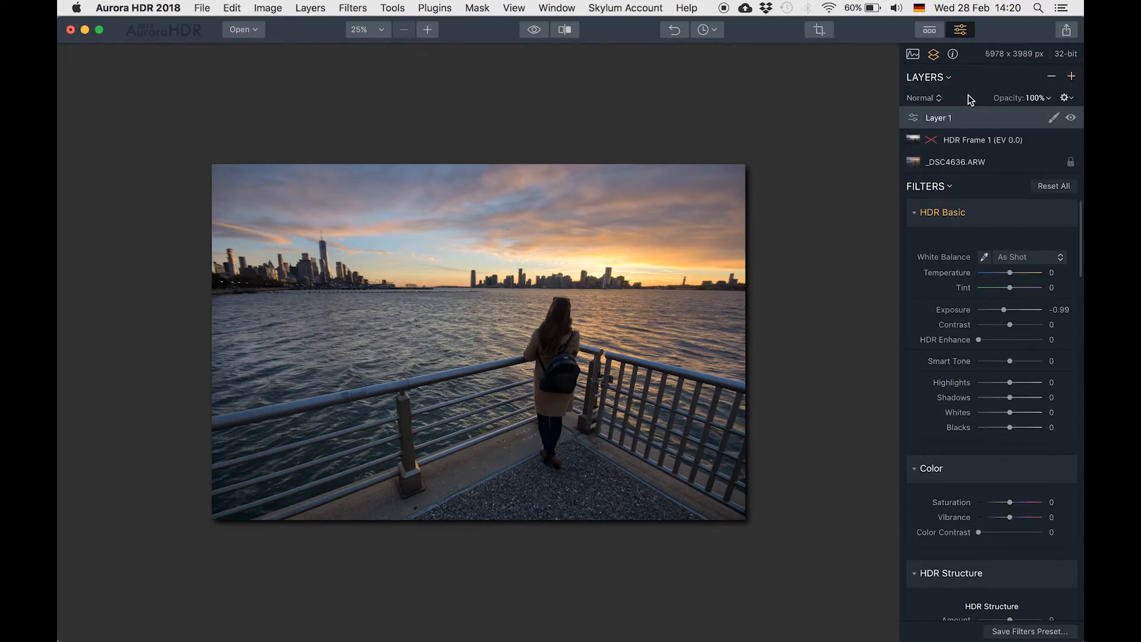
pyautogui.moveTo(1010, 273); pyautogui.dragTo(1011, 275)
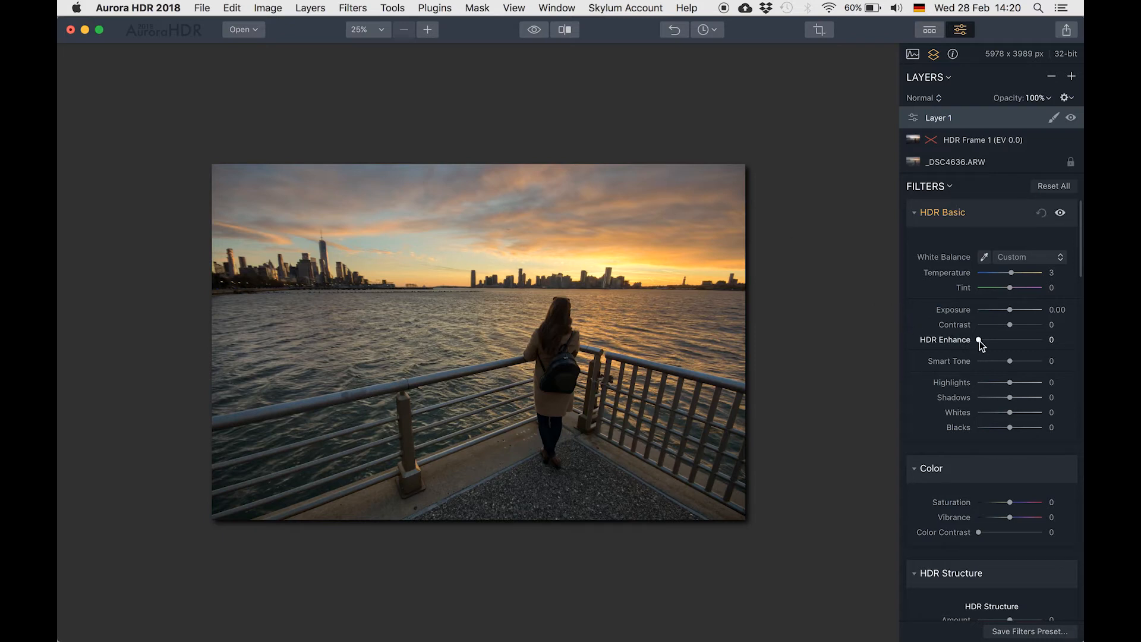
pyautogui.moveTo(979, 344)
pyautogui.mouseDown()
pyautogui.moveTo(1002, 346)
pyautogui.moveTo(992, 347)
pyautogui.mouseUp()
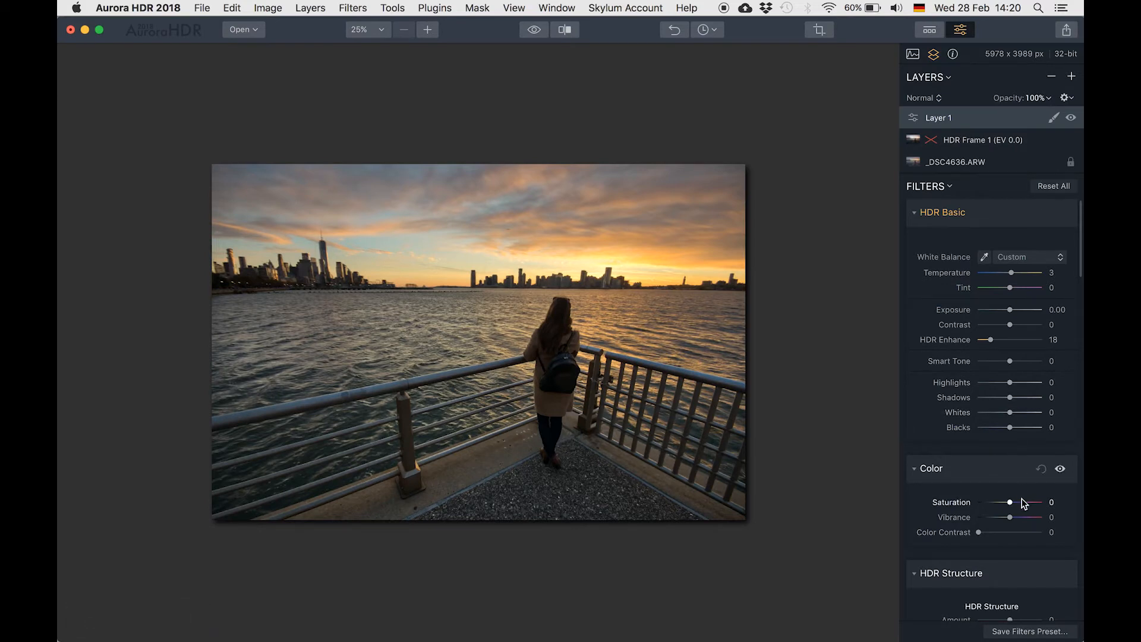
pyautogui.moveTo(1010, 503)
pyautogui.mouseDown()
pyautogui.moveTo(1029, 506)
pyautogui.moveTo(991, 502)
pyautogui.moveTo(1014, 506)
pyautogui.mouseUp()
# - Apply a diagonal gradient mask to Layer 1, limiting its warm tones to the sunset side at the upper right of the photo
pyautogui.click(1054, 118)
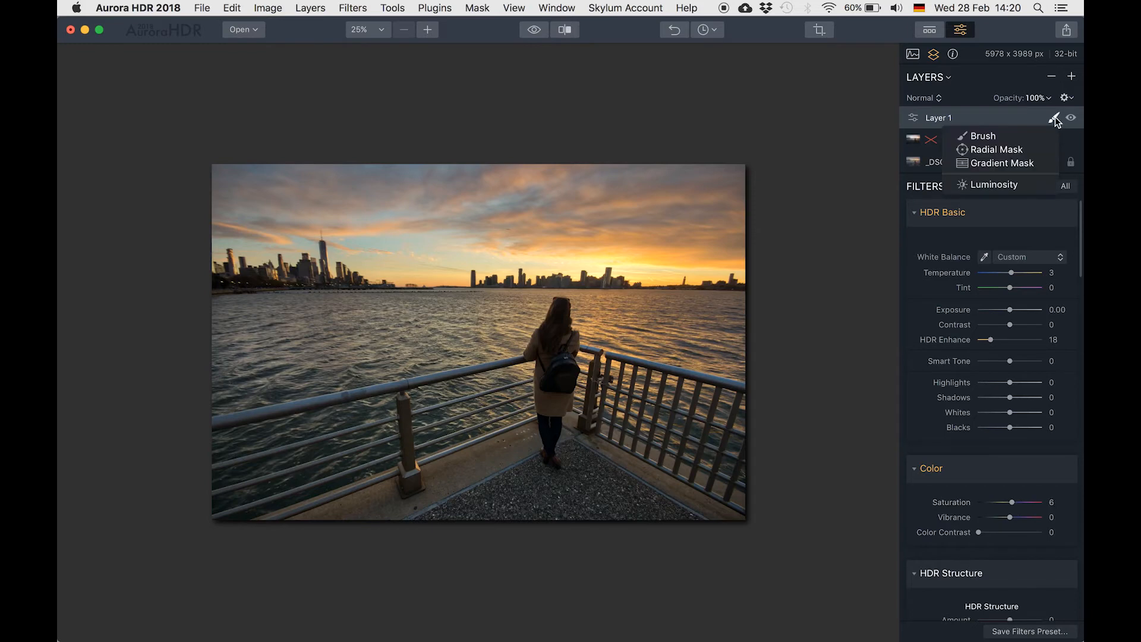
pyautogui.click(995, 162)
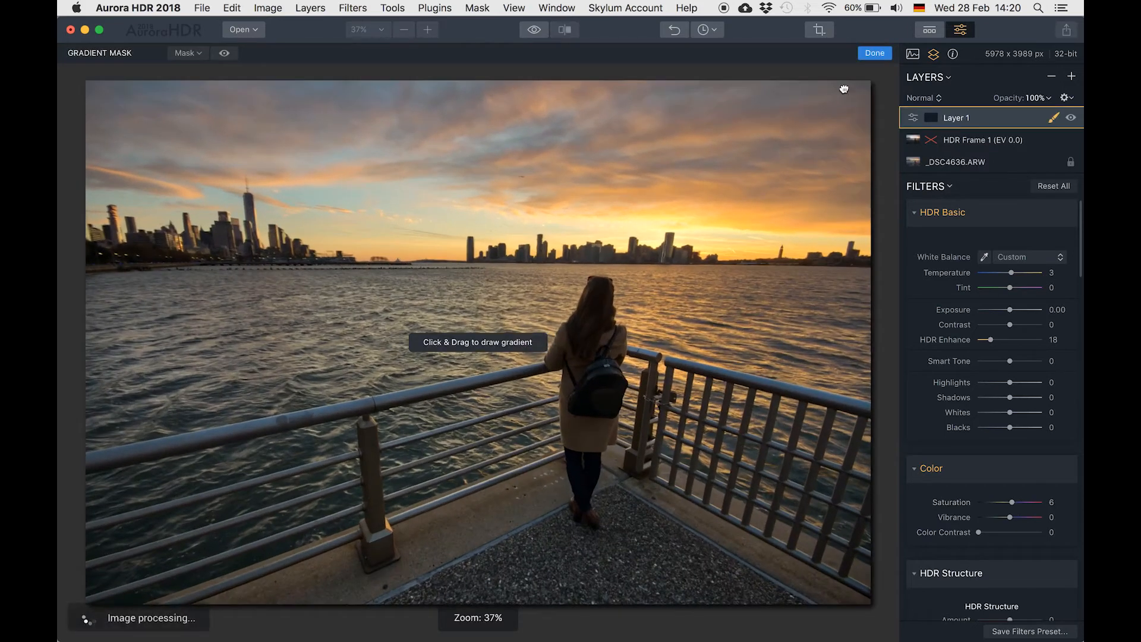
pyautogui.moveTo(565, 410); pyautogui.dragTo(615, 506)
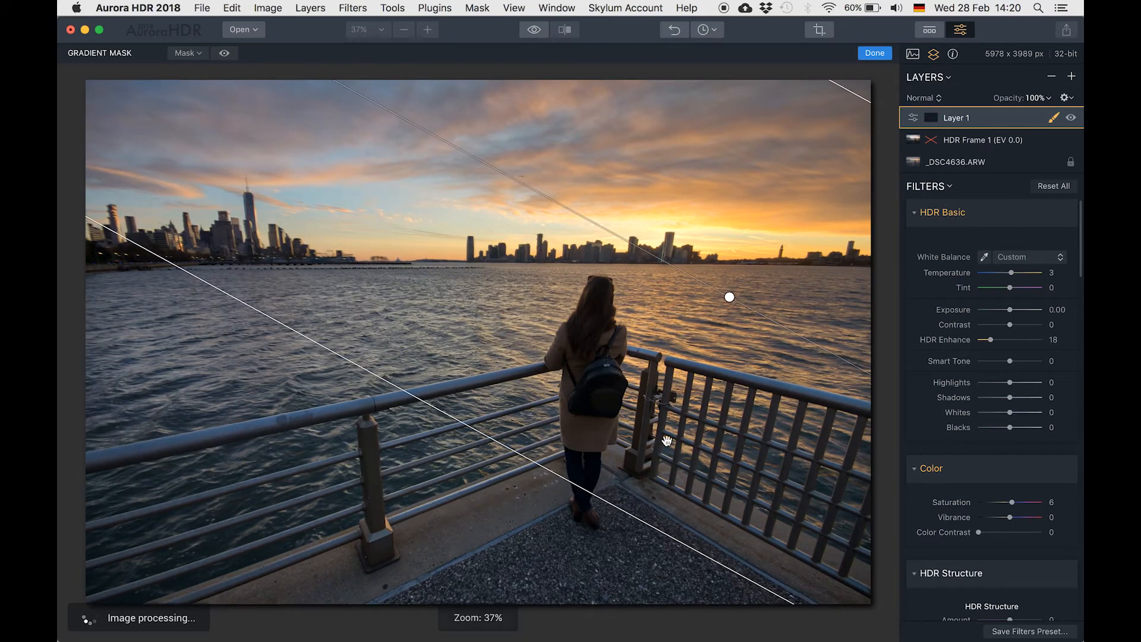
pyautogui.moveTo(730, 297); pyautogui.dragTo(649, 238)
pyautogui.click(877, 54)
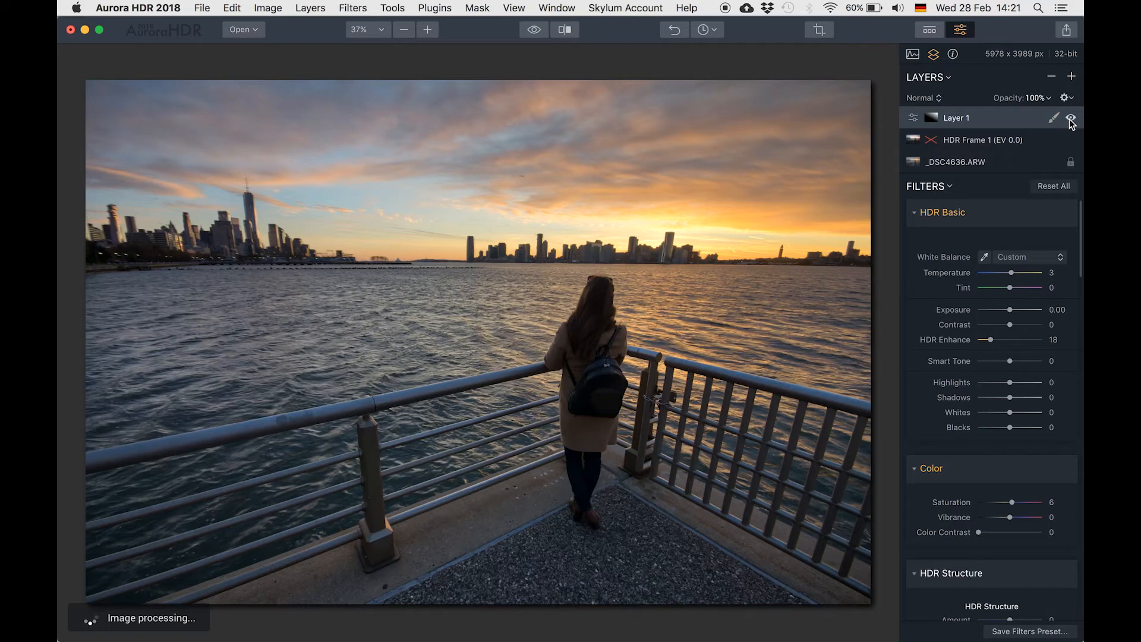
pyautogui.press('super+minus')
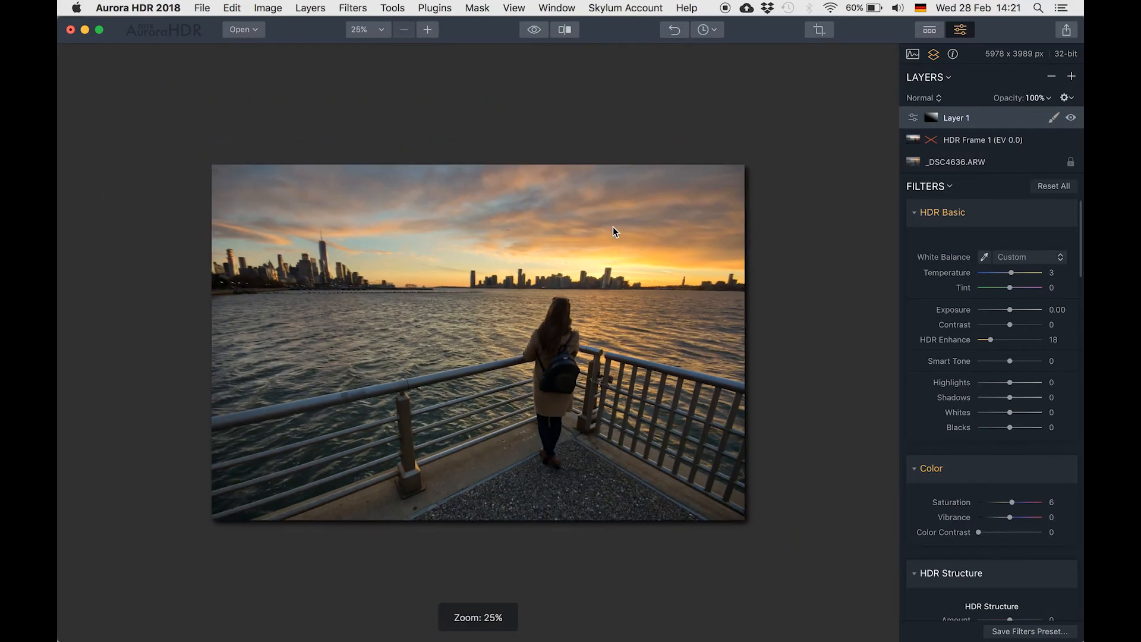
pyautogui.press('super+plus')
pyautogui.press('super+minus')
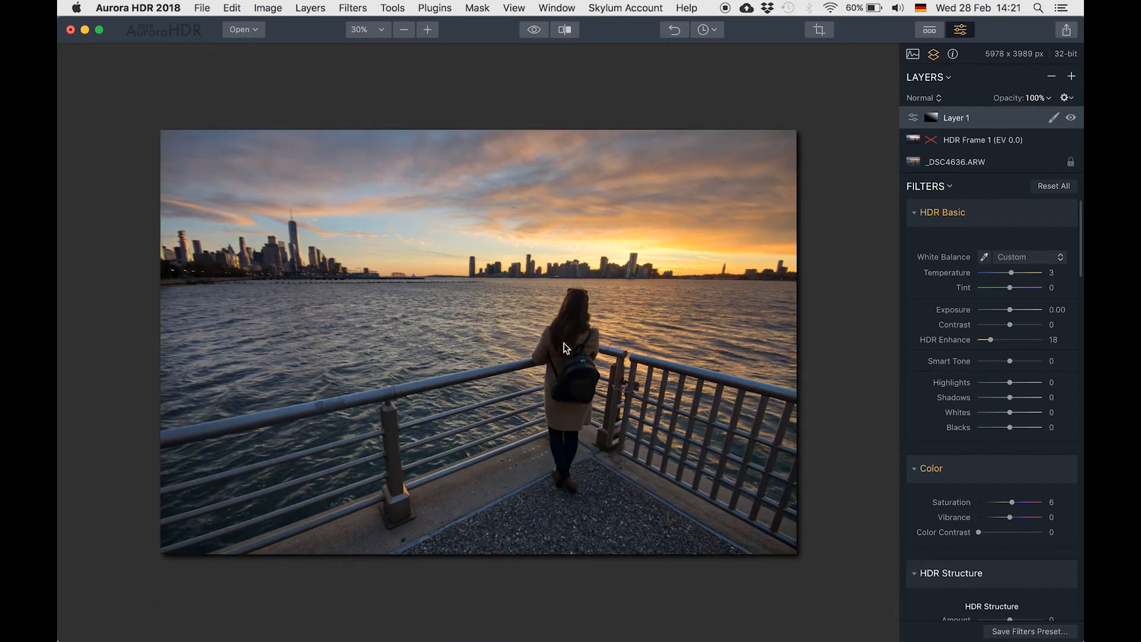
# - Add another adjustment layer and set its exposure to 1.22
pyautogui.click(1072, 78)
pyautogui.click(1012, 92)
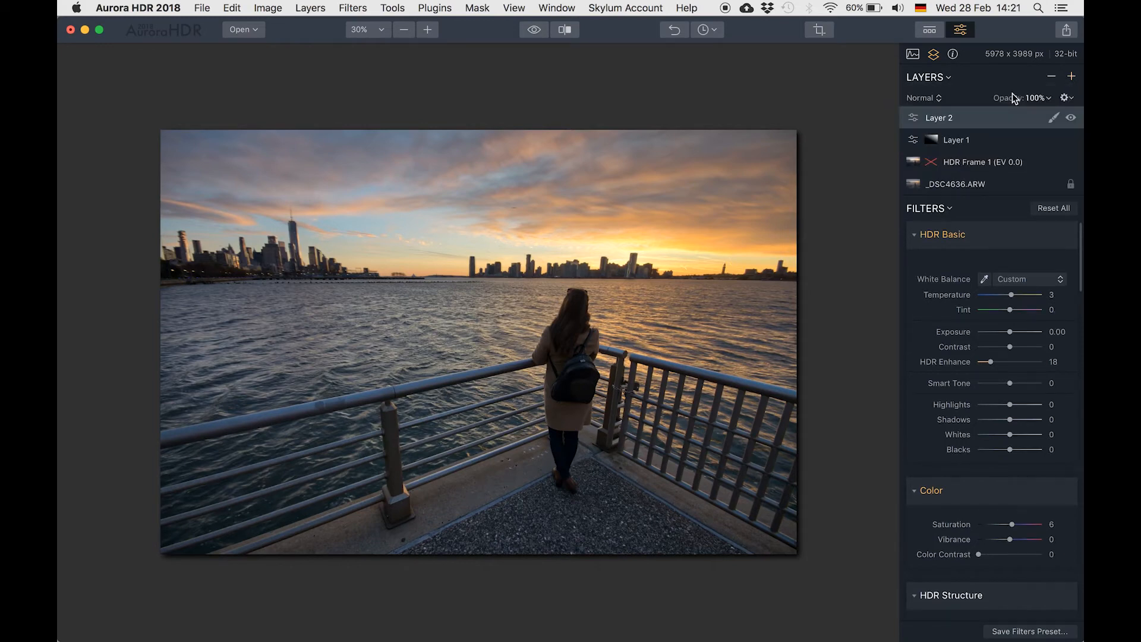
pyautogui.moveTo(1011, 332); pyautogui.dragTo(1020, 334)
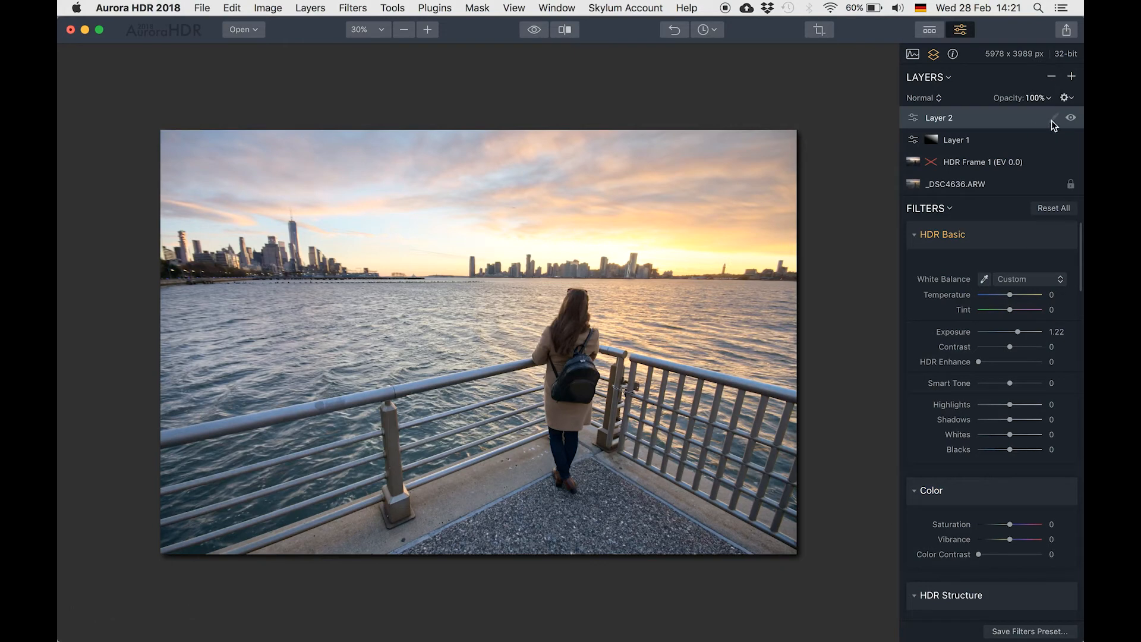
# - Apply a nearly horizontal gradient mask to Layer 2, brightening the foreground with a transition from just above the skyline to the woman's feet
pyautogui.click(1053, 118)
pyautogui.click(983, 164)
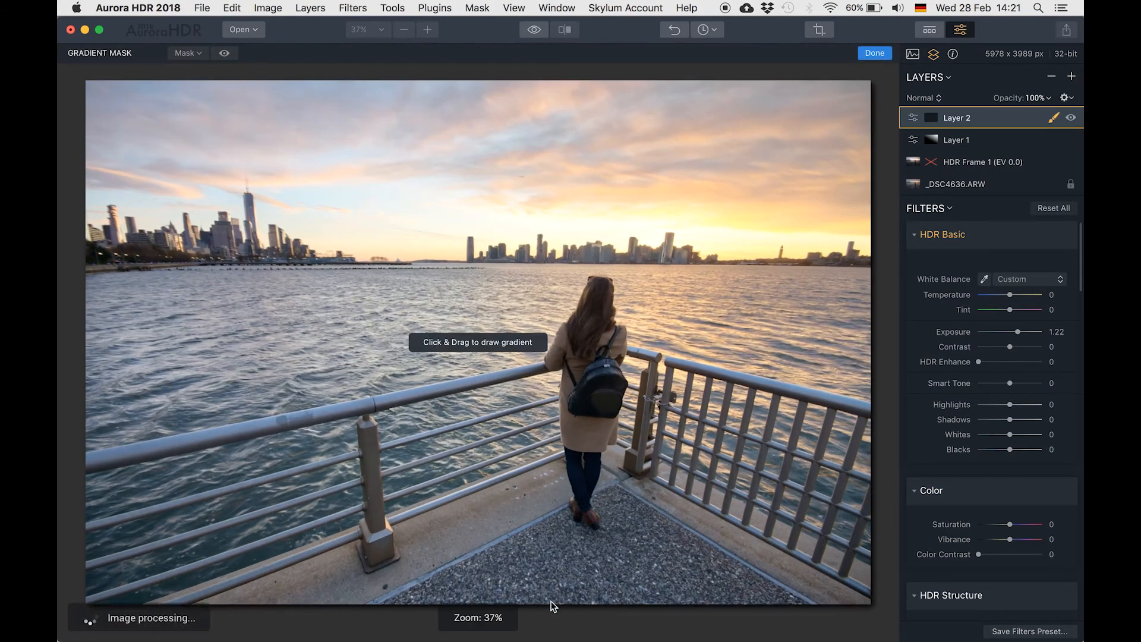
pyautogui.click(548, 181)
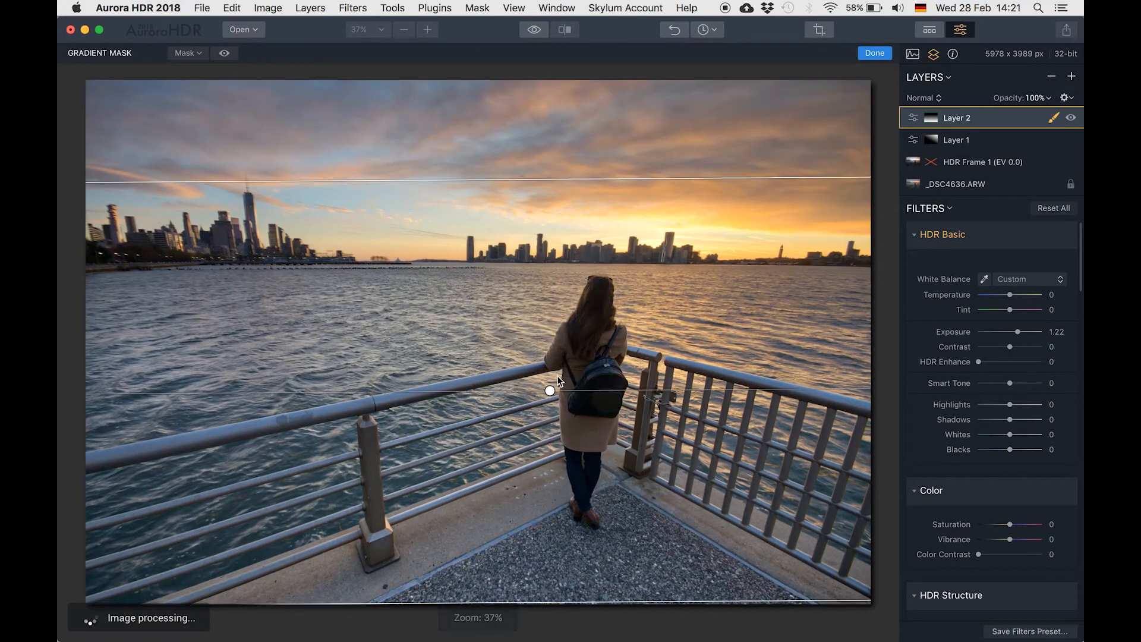
pyautogui.moveTo(550, 390); pyautogui.dragTo(563, 312)
pyautogui.moveTo(553, 97); pyautogui.dragTo(559, 191)
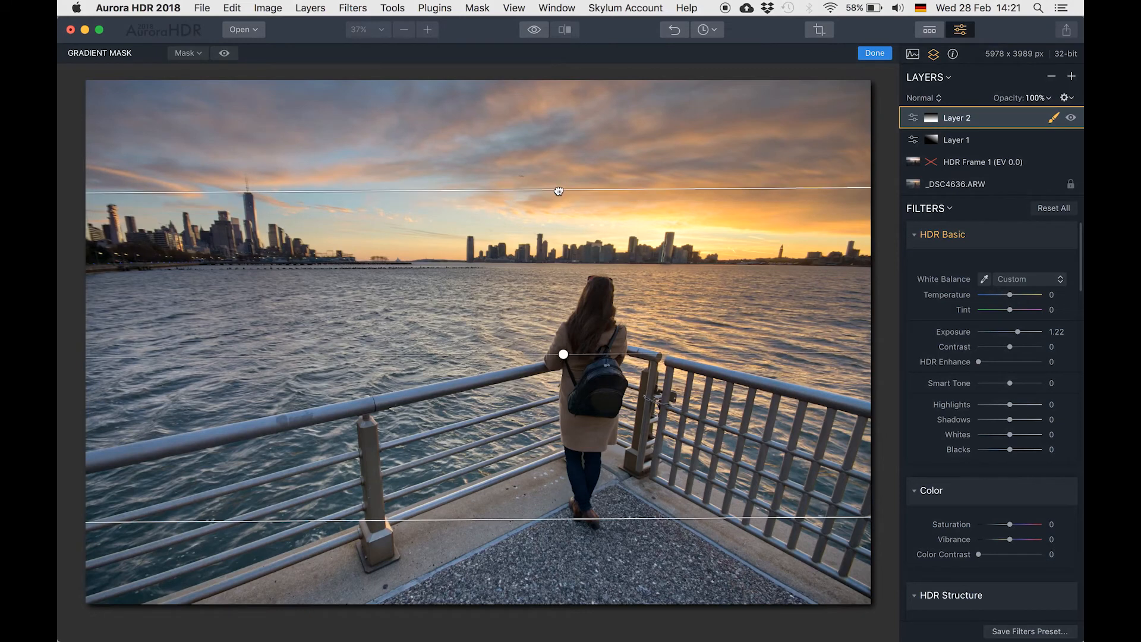
pyautogui.click(875, 53)
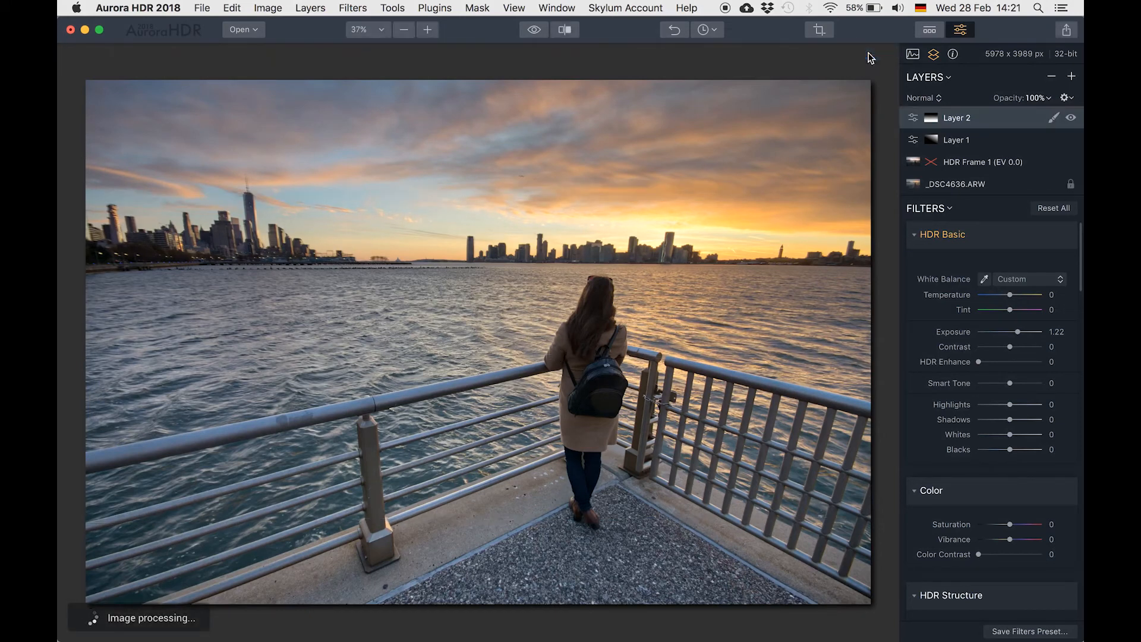
pyautogui.scroll(-3, 608, 345)
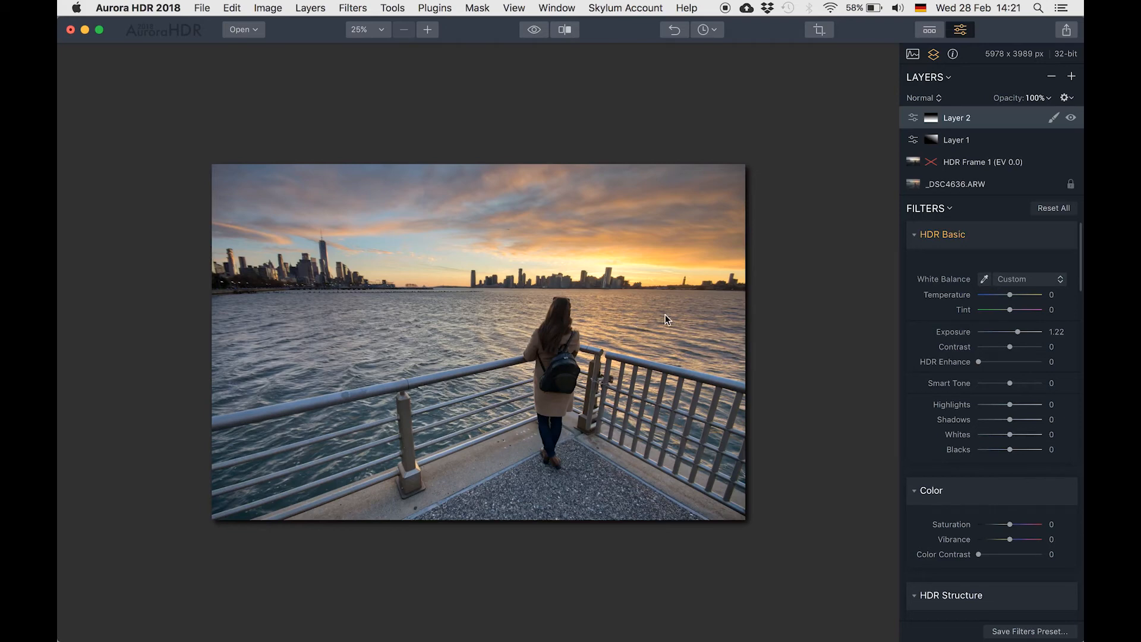
# - Add a third adjustment layer and set its exposure to -1.90
pyautogui.click(1073, 77)
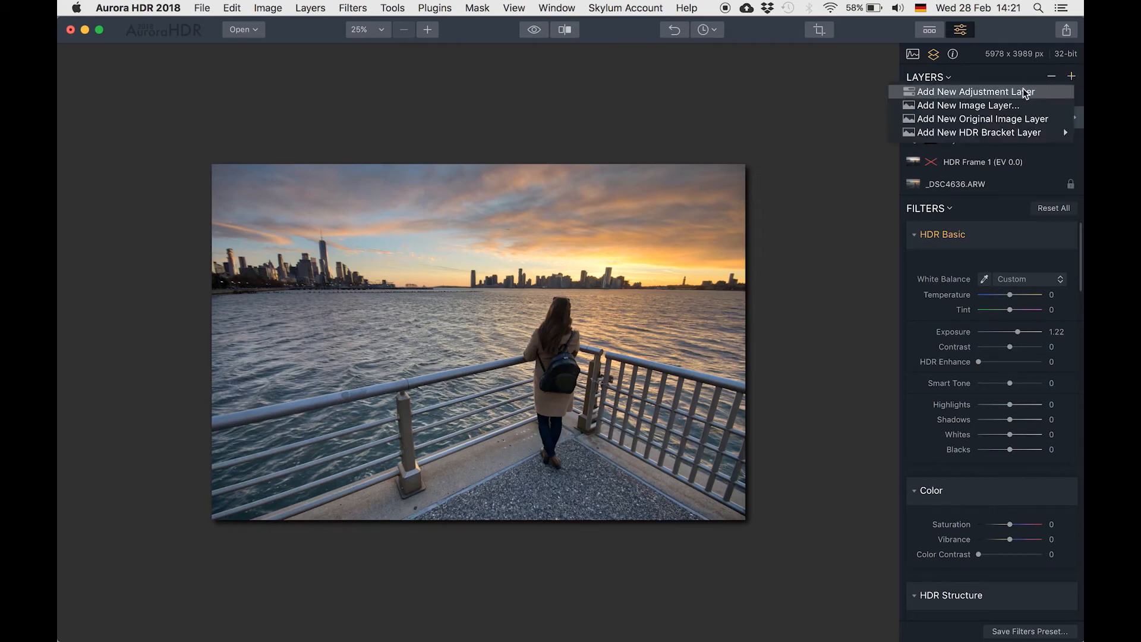
pyautogui.click(963, 92)
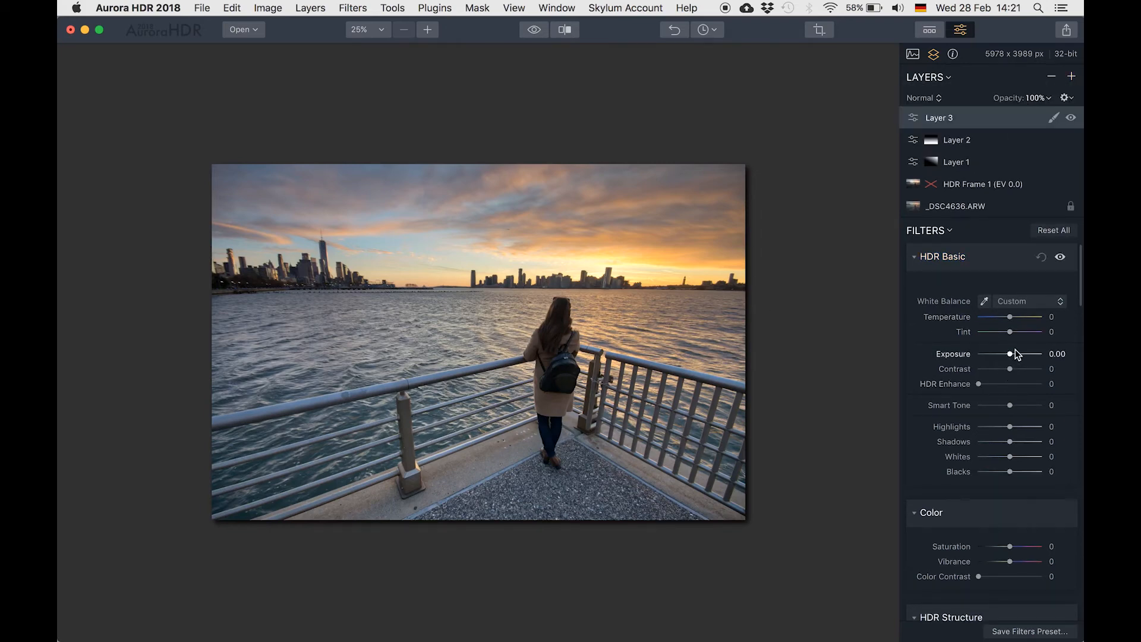
pyautogui.moveTo(1010, 354); pyautogui.dragTo(999, 355)
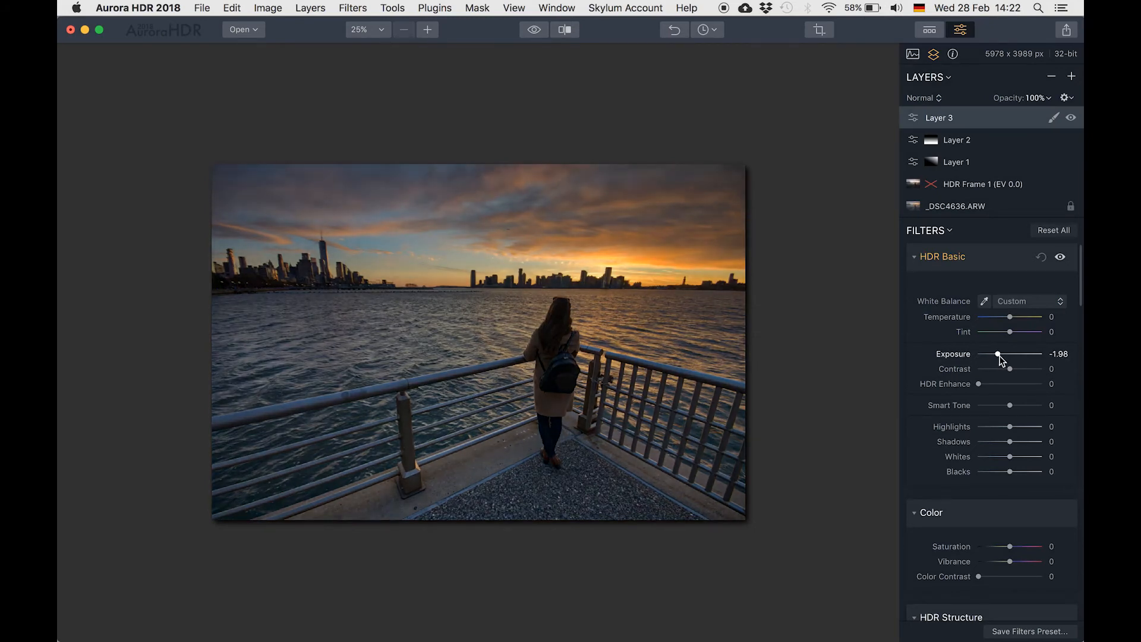
# - Apply a diagonal gradient mask to Layer 3, darkening the lower-left water and railing with a transition ending near the woman
pyautogui.click(1054, 118)
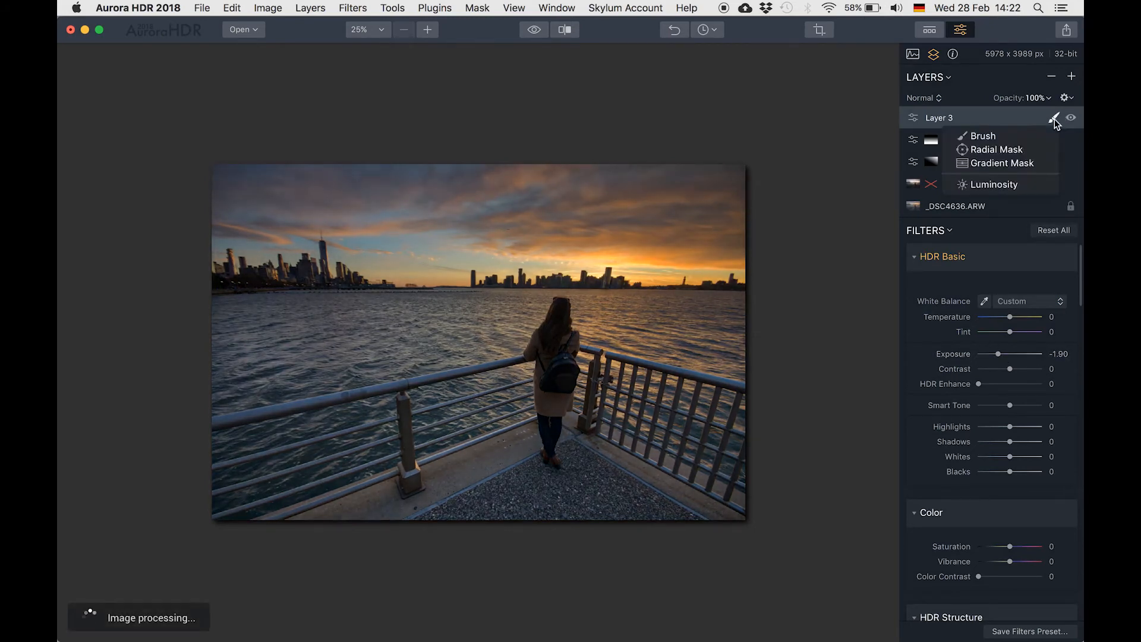
pyautogui.click(1000, 164)
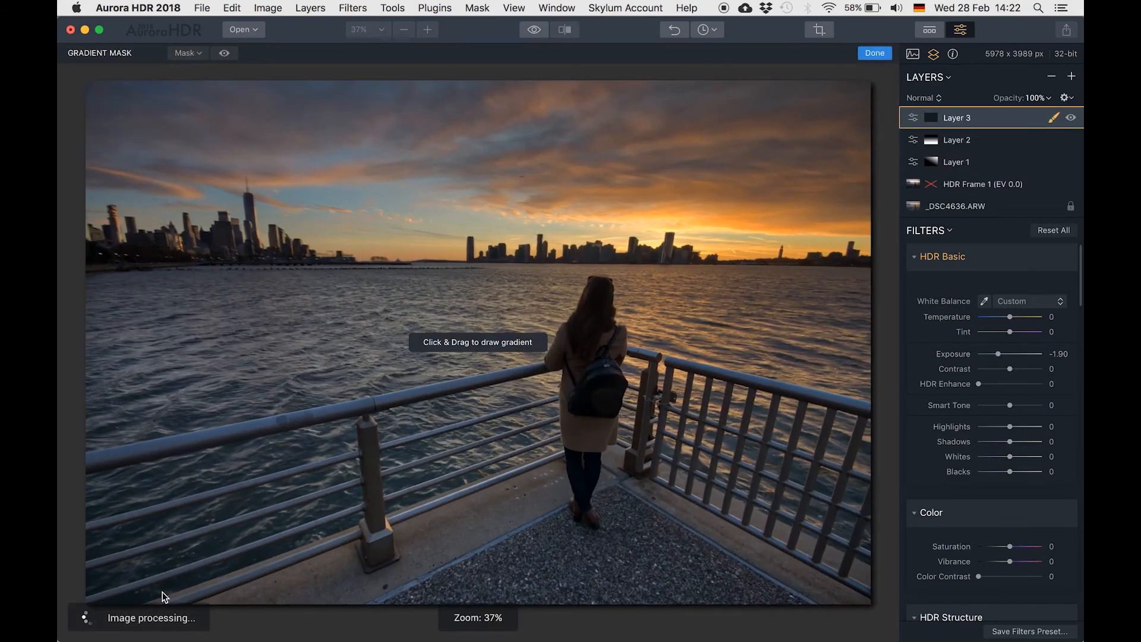
pyautogui.moveTo(207, 531); pyautogui.dragTo(441, 148)
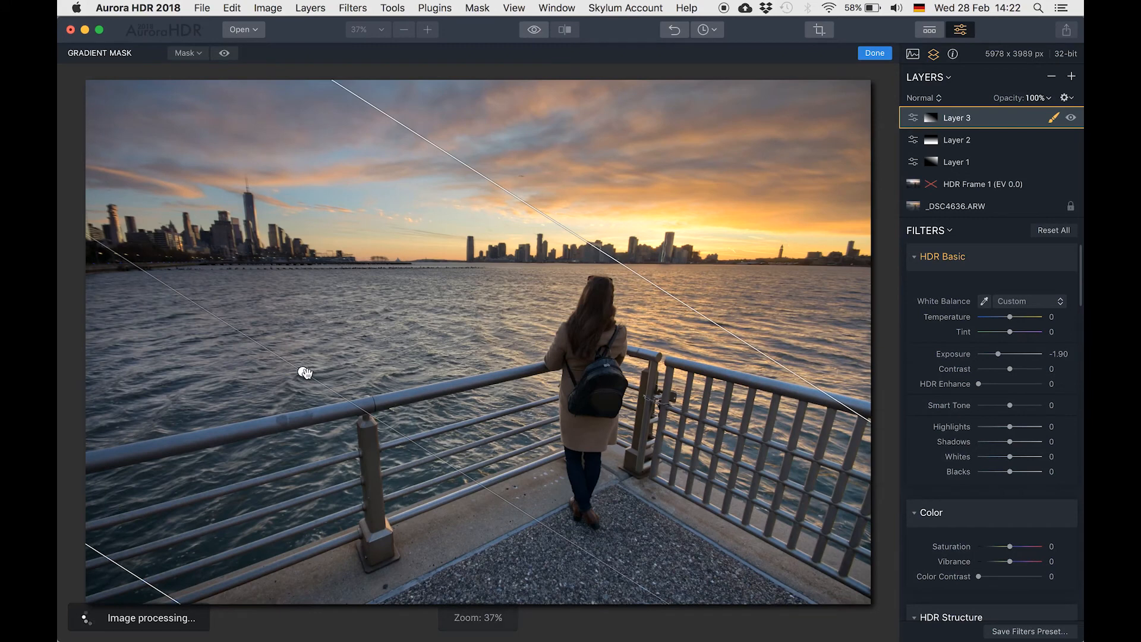
pyautogui.moveTo(519, 188); pyautogui.dragTo(409, 382)
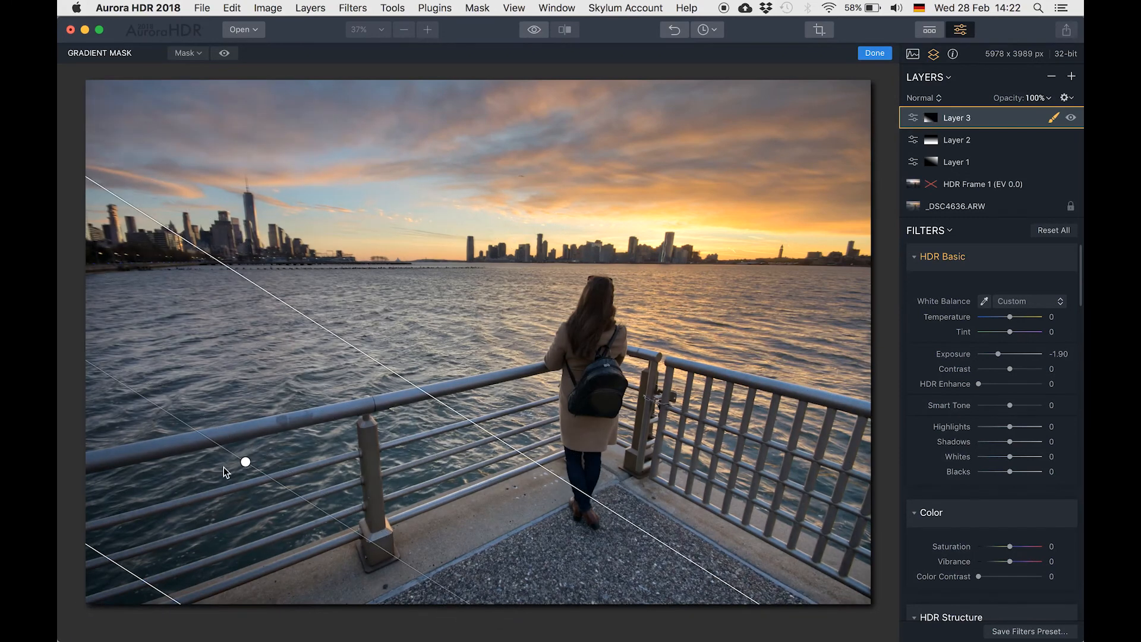
pyautogui.moveTo(245, 462); pyautogui.dragTo(347, 370)
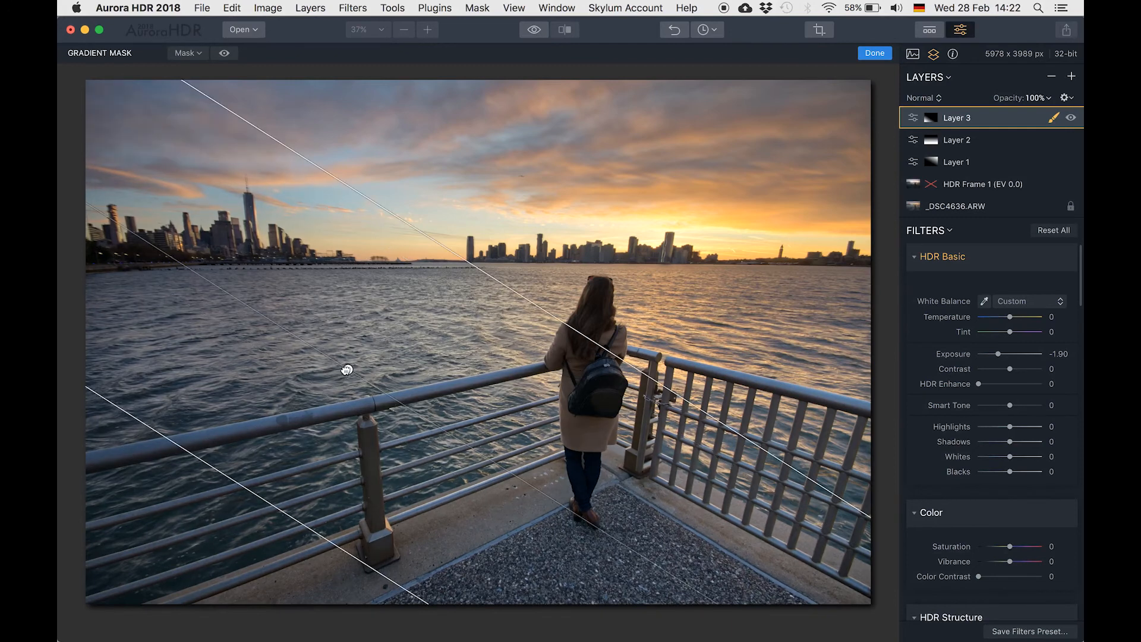
pyautogui.moveTo(465, 443); pyautogui.dragTo(470, 423)
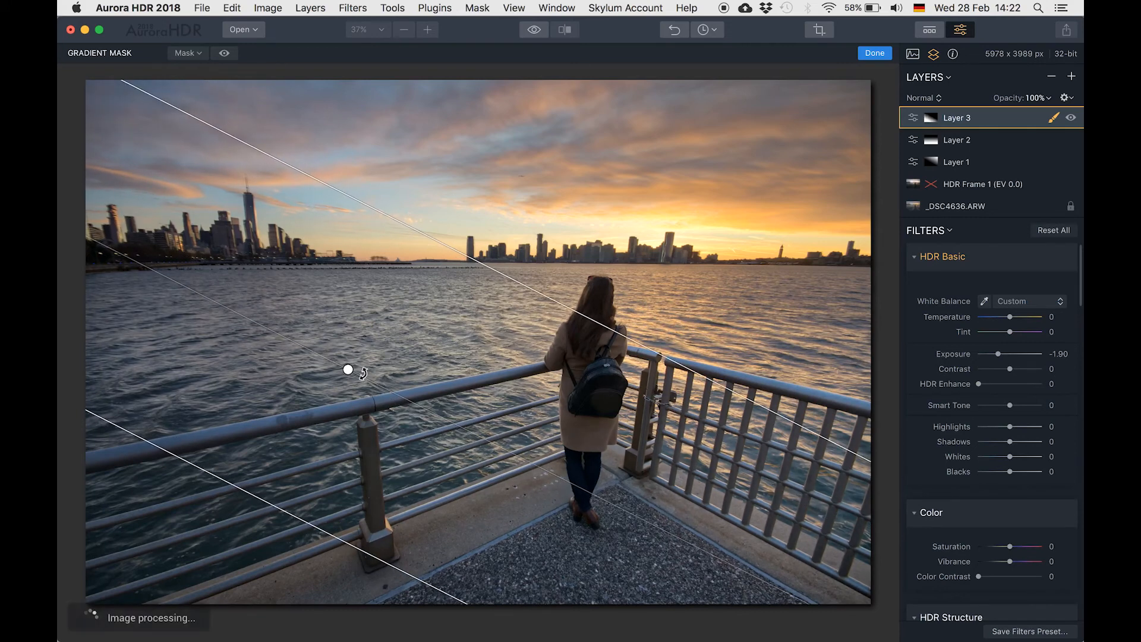
pyautogui.moveTo(347, 369); pyautogui.dragTo(342, 446)
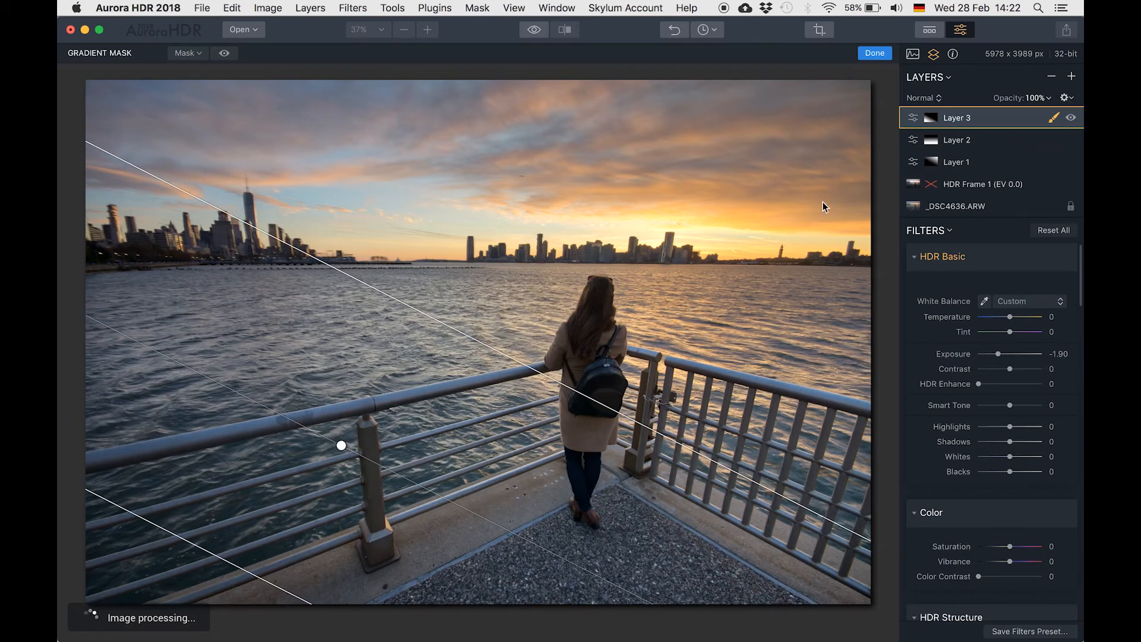
pyautogui.click(883, 58)
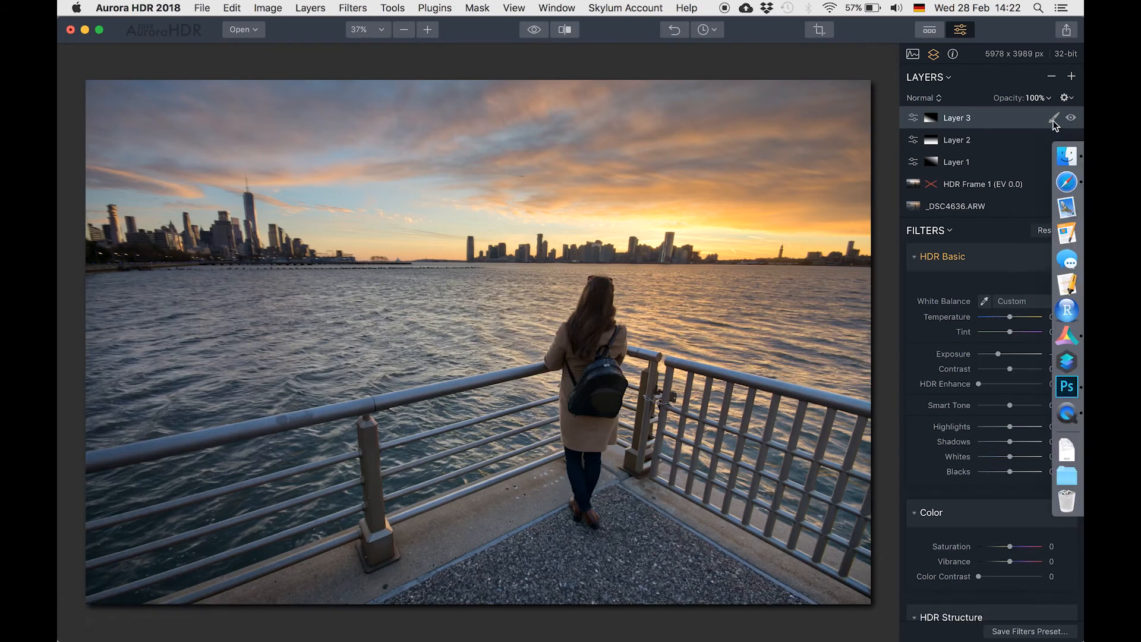
# - Compare the image with Layer 3 hidden and shown, and review the overall result at different magnifications
pyautogui.click(1072, 119)
pyautogui.click(1072, 118)
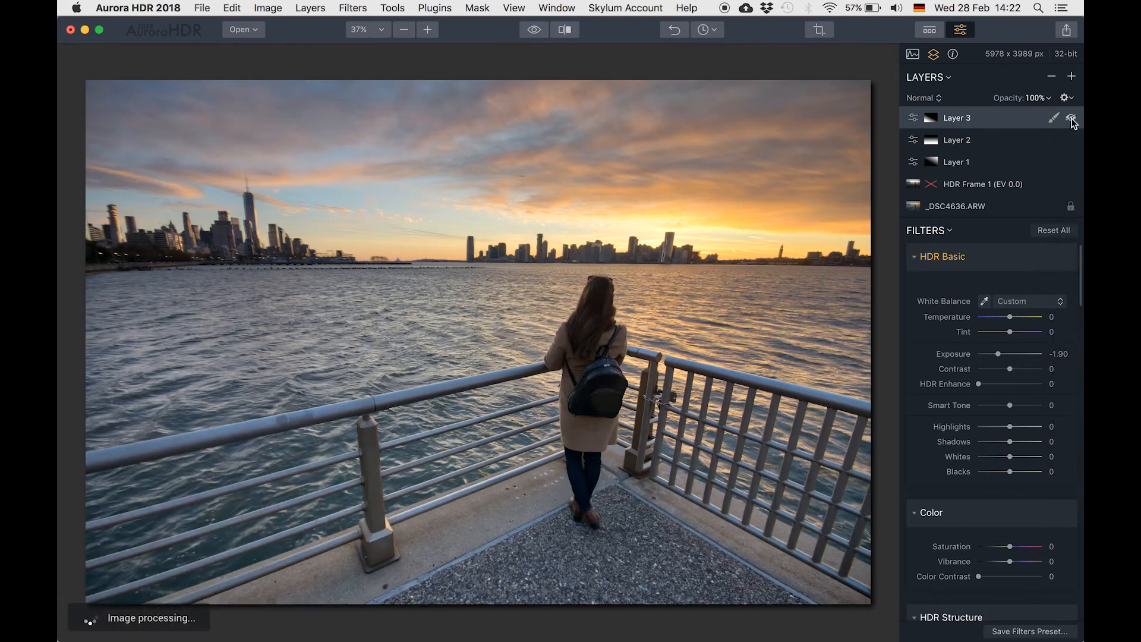
pyautogui.click(1072, 119)
pyautogui.click(1071, 119)
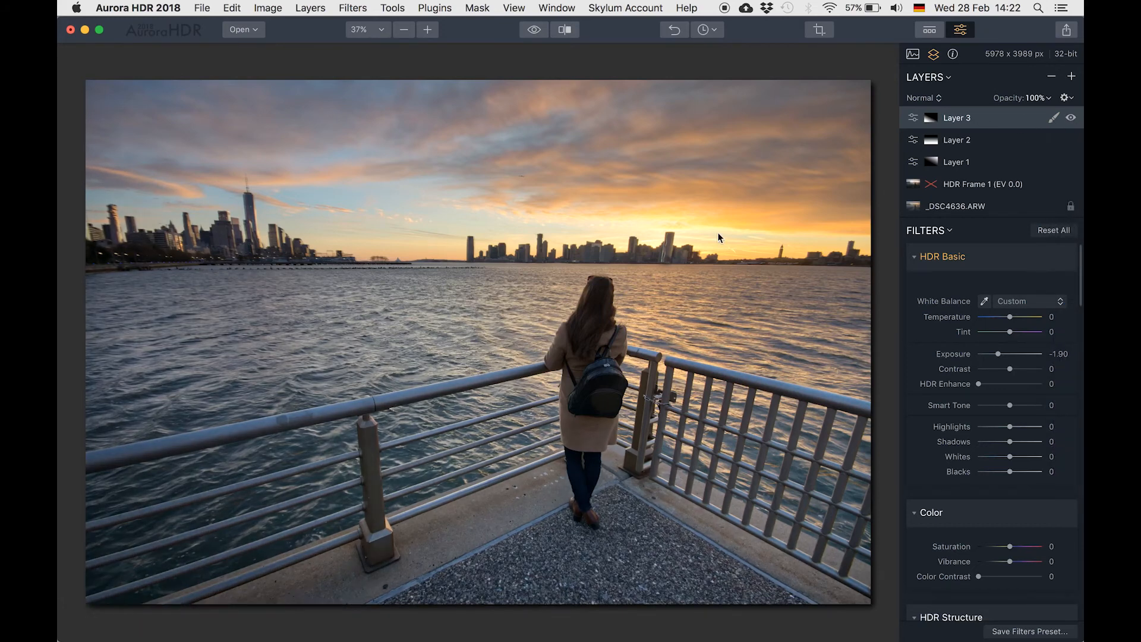
pyautogui.press('super+minus')
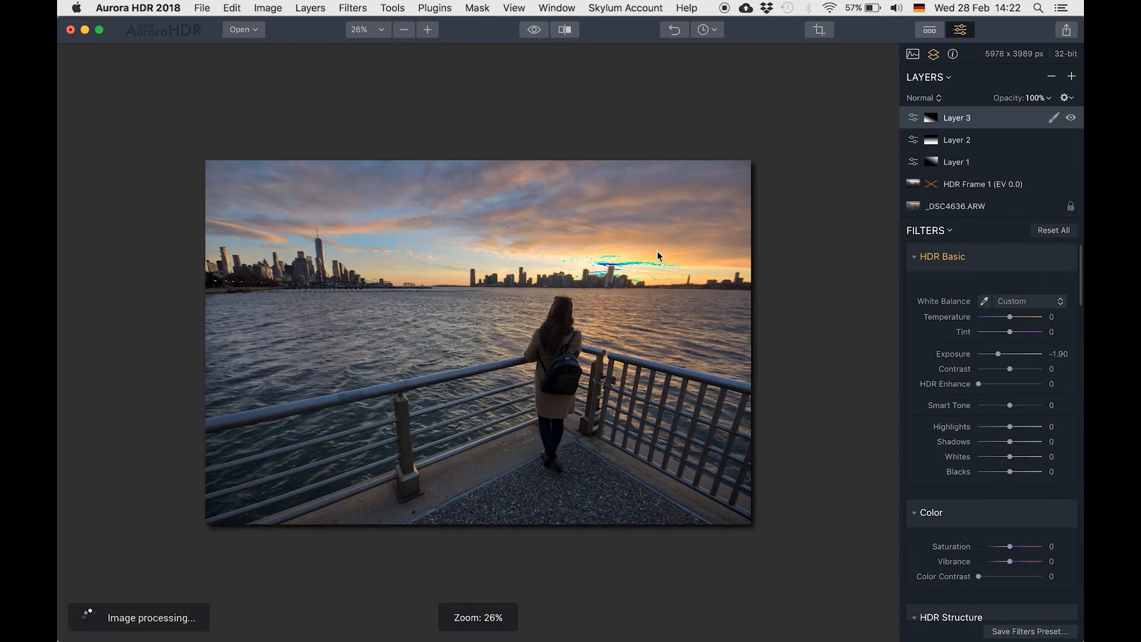
pyautogui.press('super+plus')
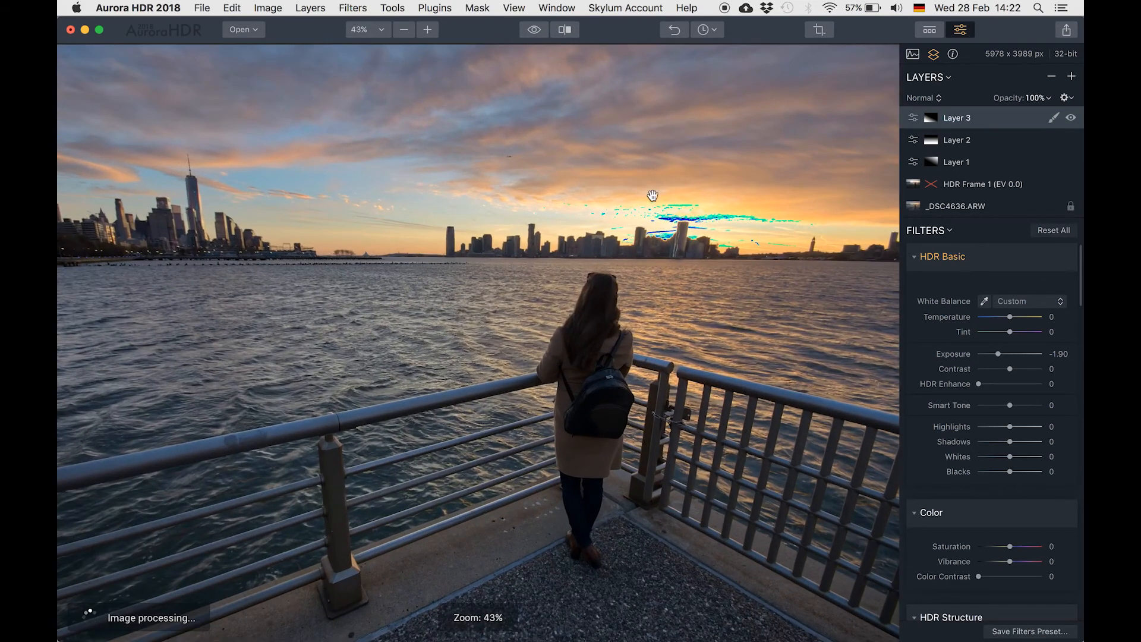
pyautogui.scroll(-3, 611, 312)
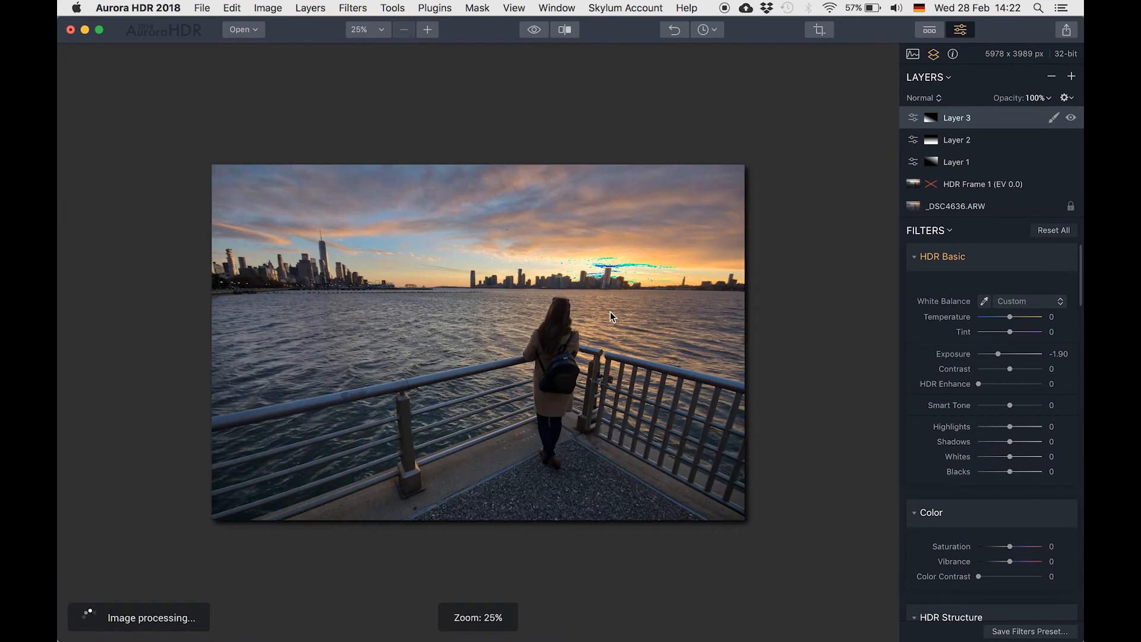
pyautogui.scroll(2, 610, 311)
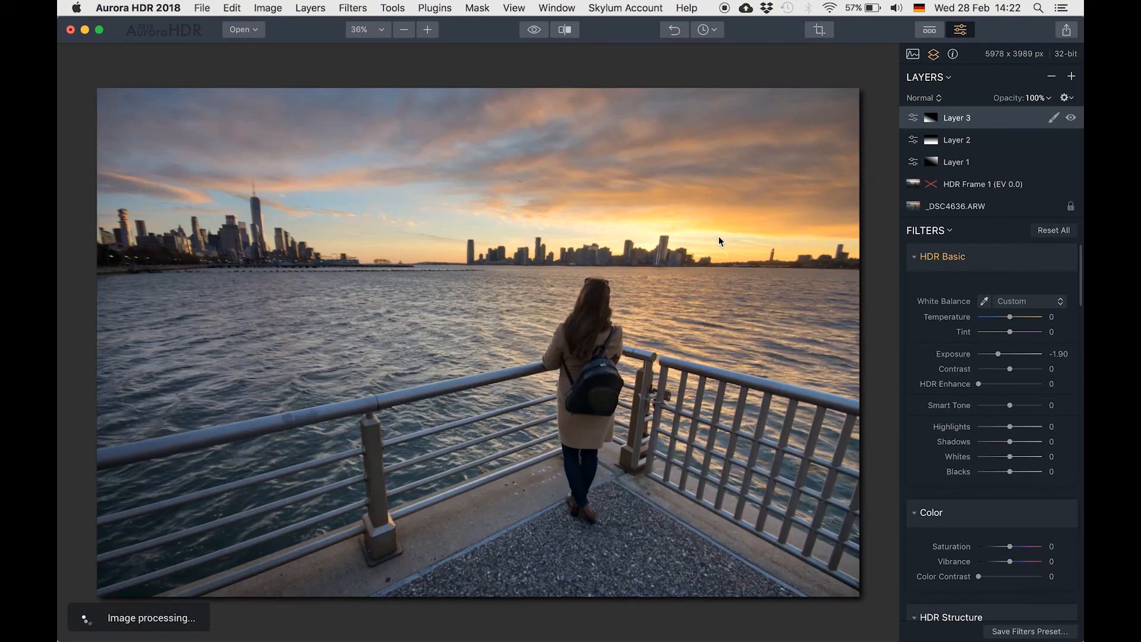
# - Add a fourth adjustment layer and give it a vignette with amount -52, feather 34 and inner brightness 42
pyautogui.click(1072, 76)
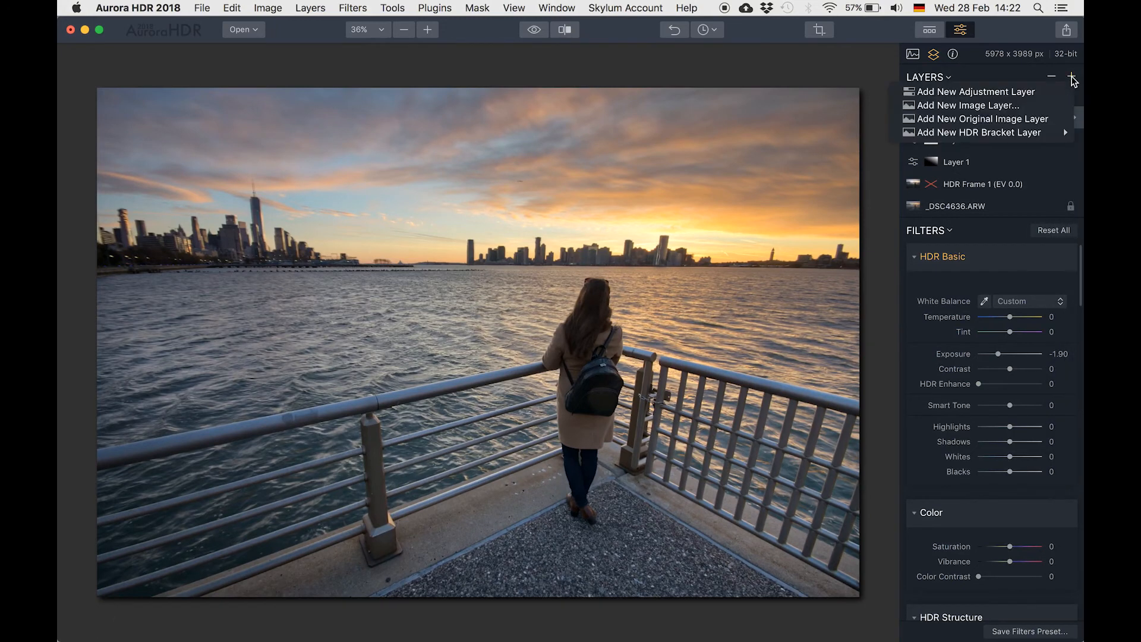
pyautogui.click(1016, 92)
pyautogui.scroll(-10, 936, 376)
pyautogui.scroll(-10, 936, 376)
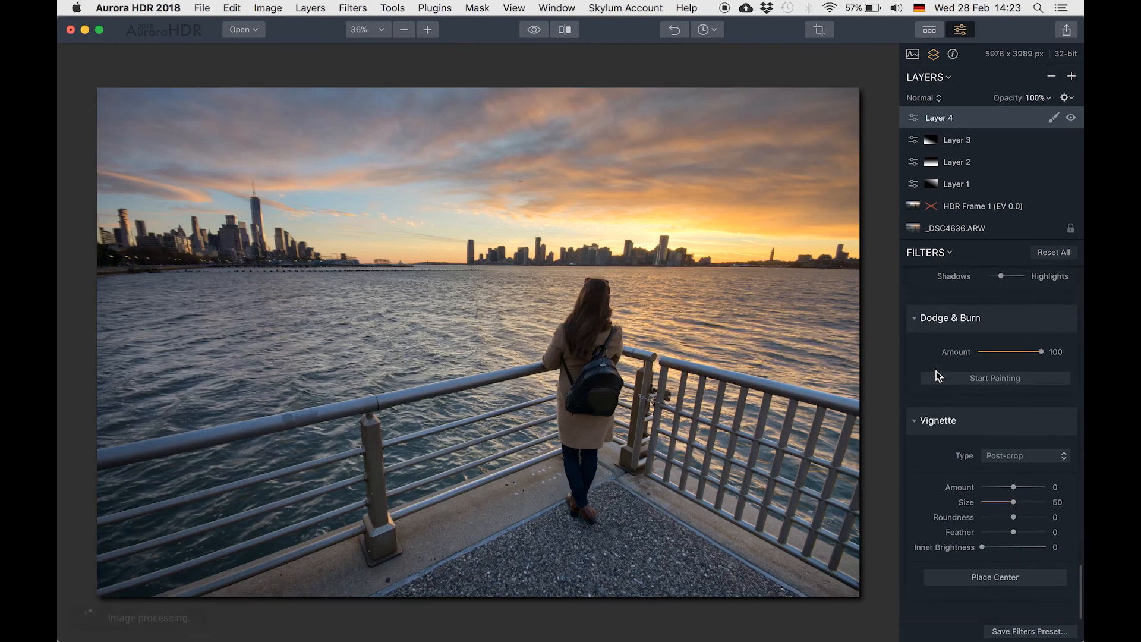
pyautogui.moveTo(1015, 489); pyautogui.dragTo(1010, 489)
pyautogui.moveTo(1007, 488); pyautogui.dragTo(997, 488)
pyautogui.moveTo(1014, 532); pyautogui.dragTo(1023, 534)
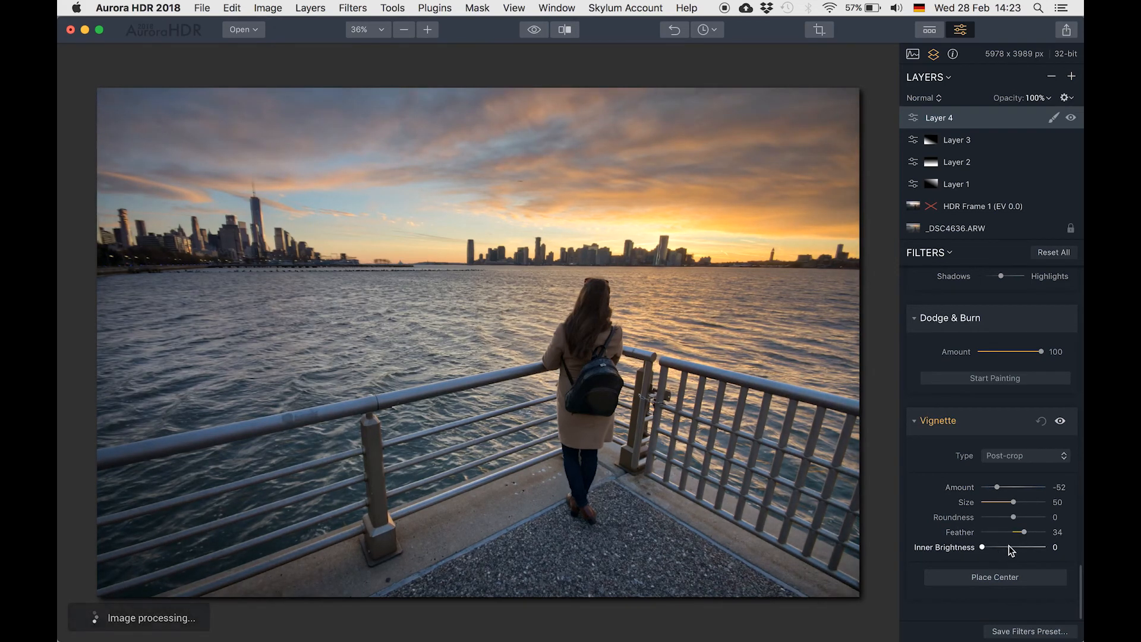
pyautogui.click(1008, 547)
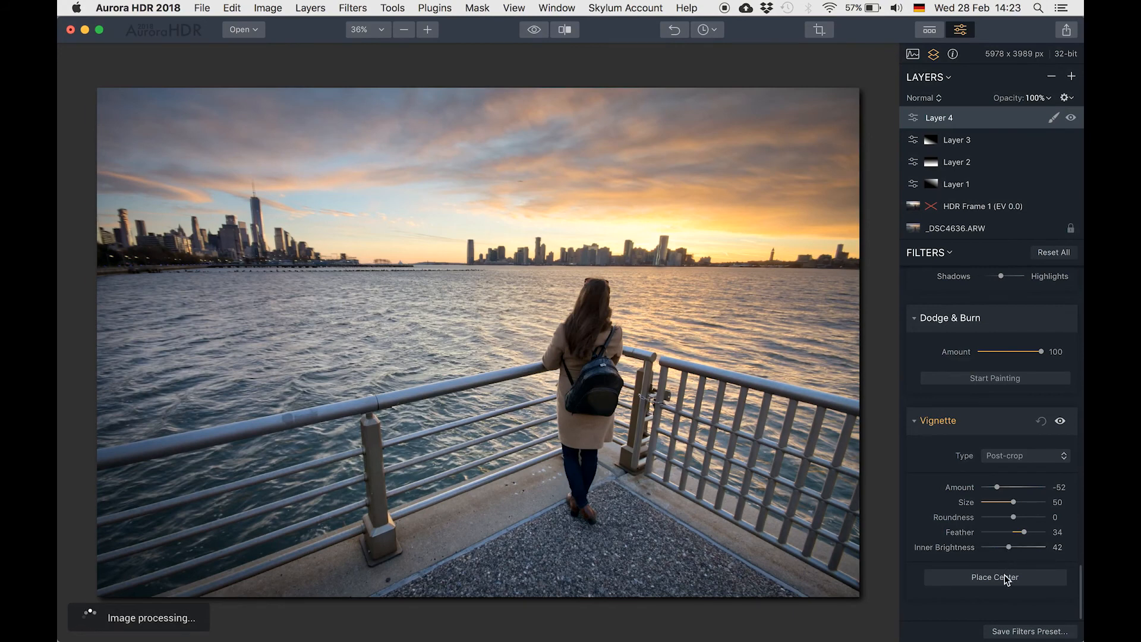
# - Center the vignette on the skyline to the upper right of the woman, then set its amount to -45 and inner brightness to 29
pyautogui.click(1006, 578)
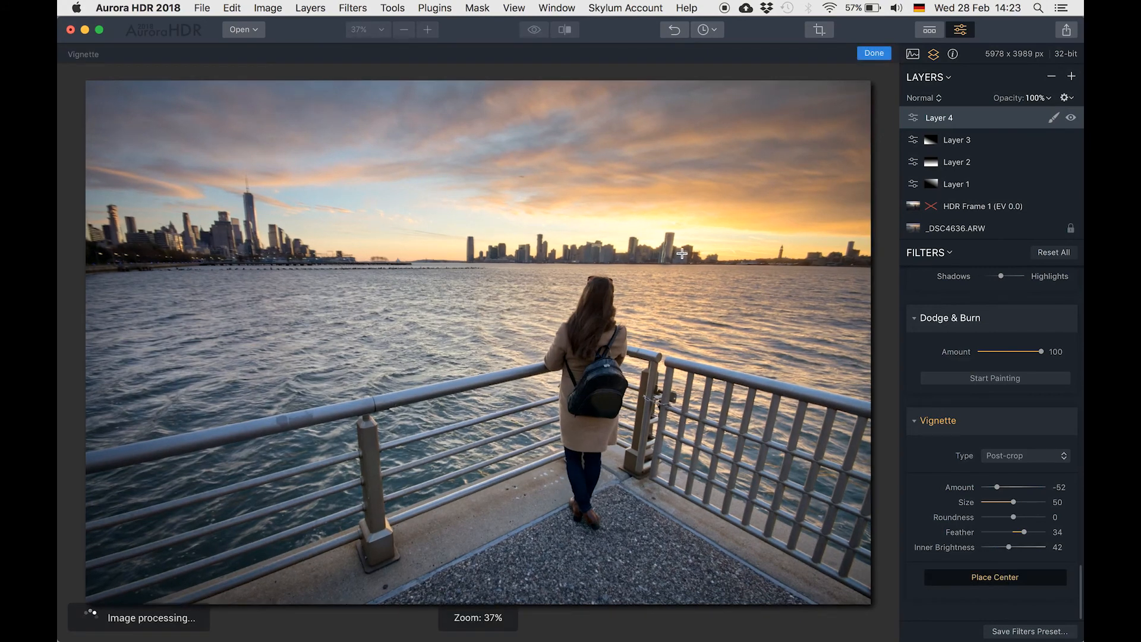
pyautogui.click(682, 254)
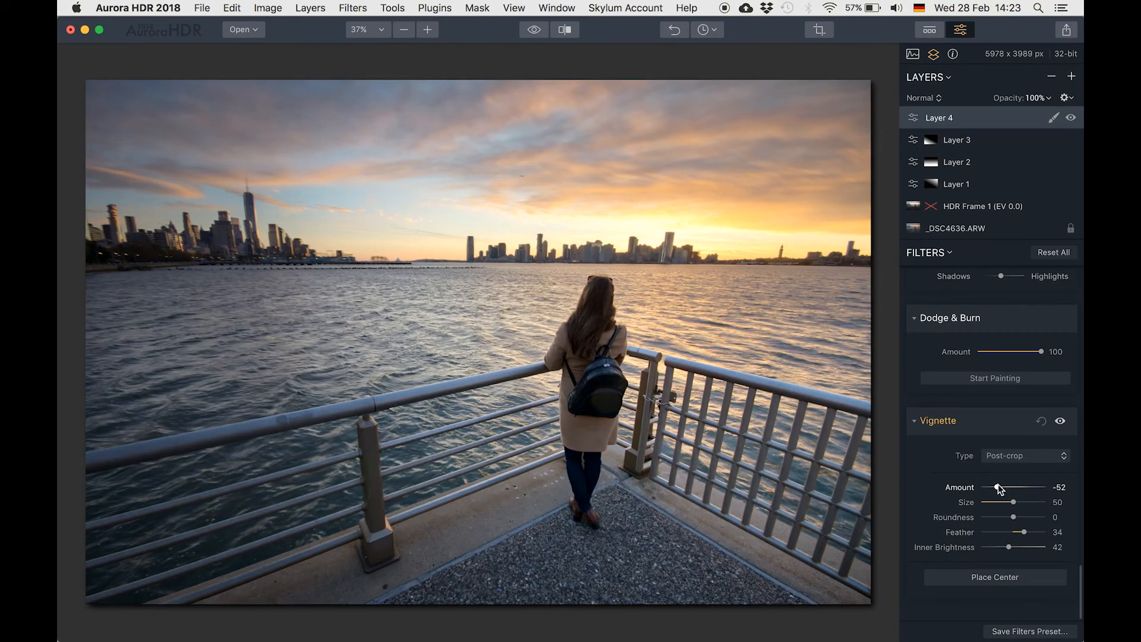
pyautogui.moveTo(998, 488)
pyautogui.mouseDown()
pyautogui.moveTo(1018, 491)
pyautogui.moveTo(1003, 492)
pyautogui.mouseUp()
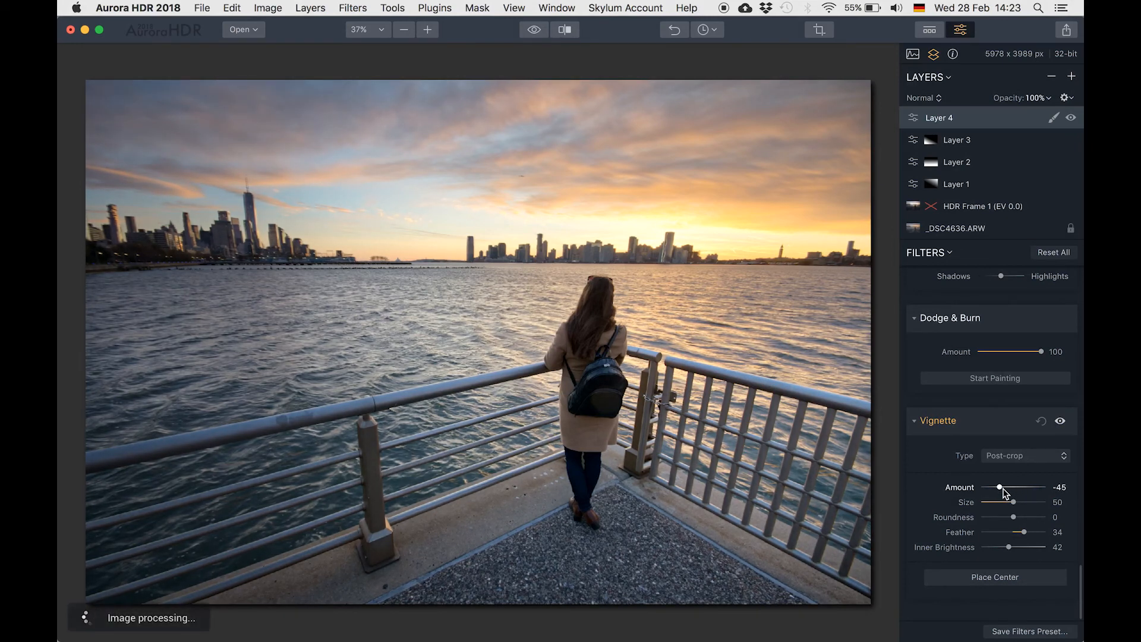
pyautogui.moveTo(1008, 546)
pyautogui.mouseDown()
pyautogui.moveTo(970, 548)
pyautogui.moveTo(1001, 547)
pyautogui.mouseUp()
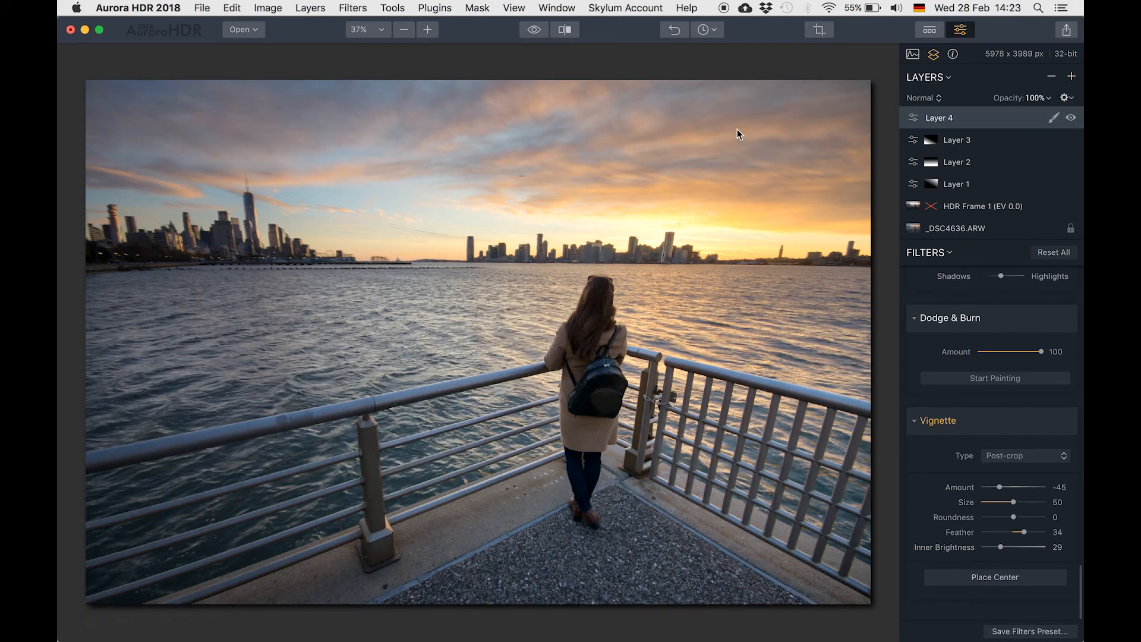
# - Compare the edited image with the unedited original twice, ending on the edited version
pyautogui.click(535, 31)
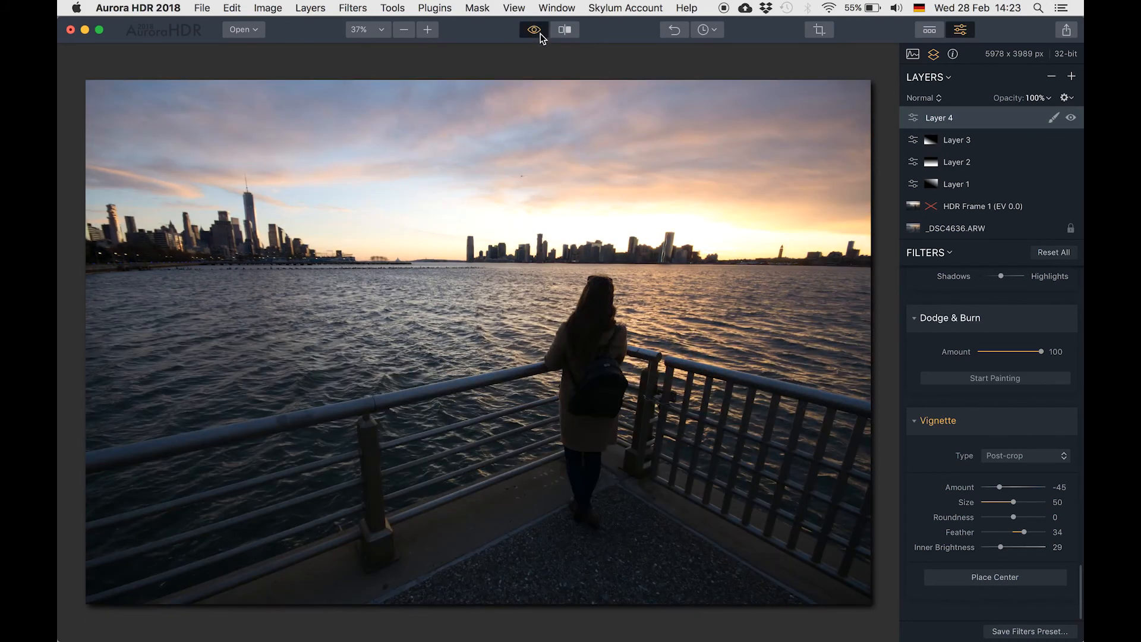
pyautogui.click(534, 31)
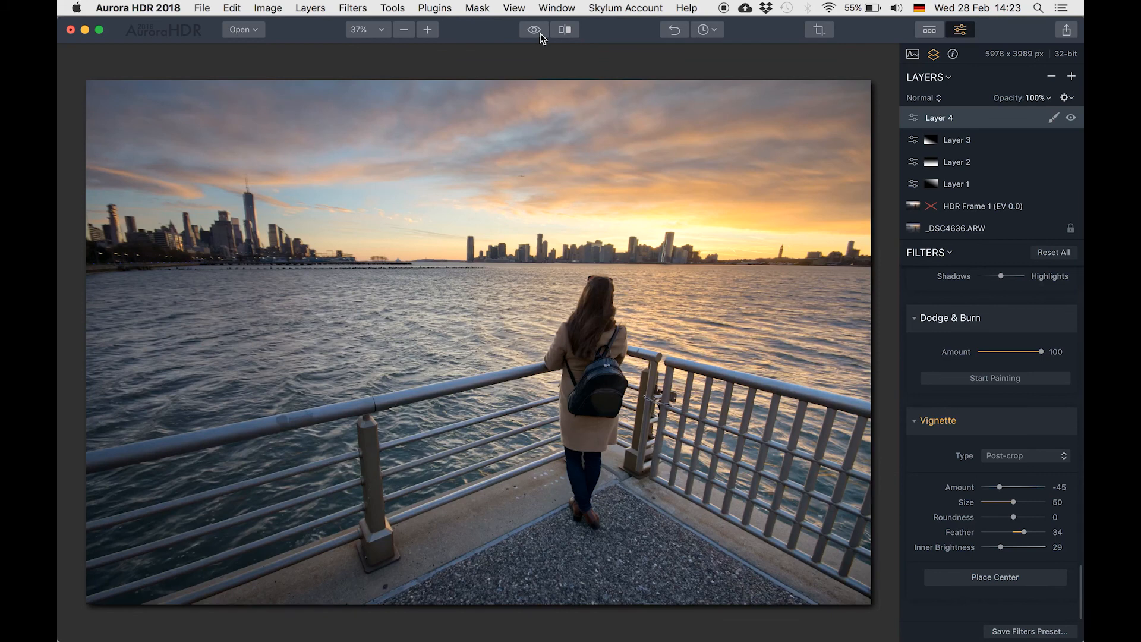
pyautogui.click(534, 31)
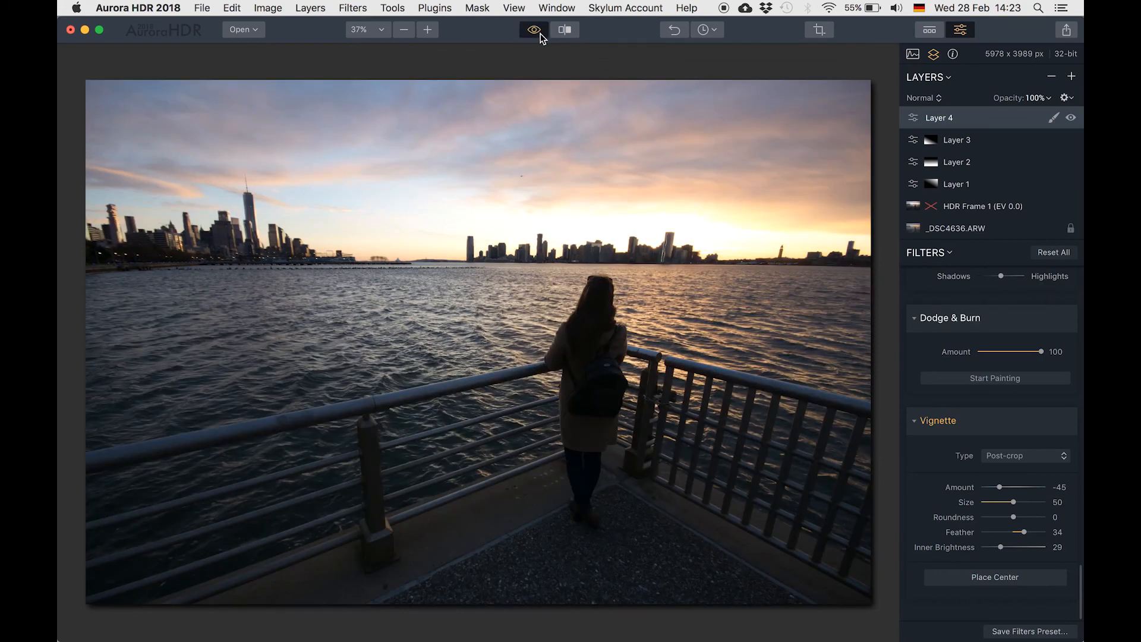
pyautogui.click(541, 36)
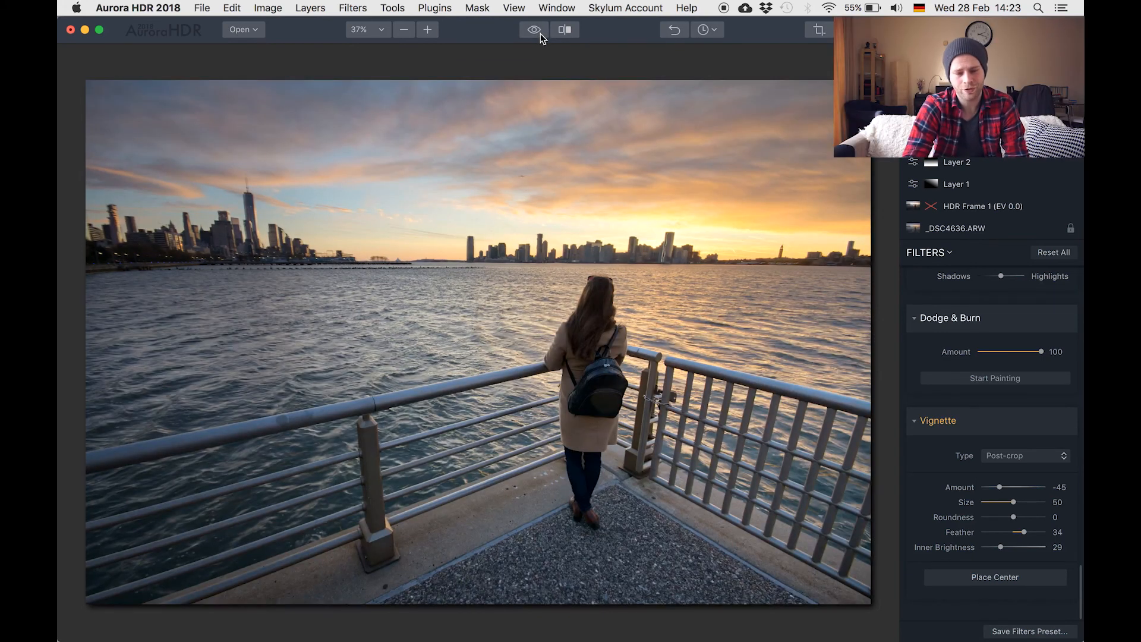